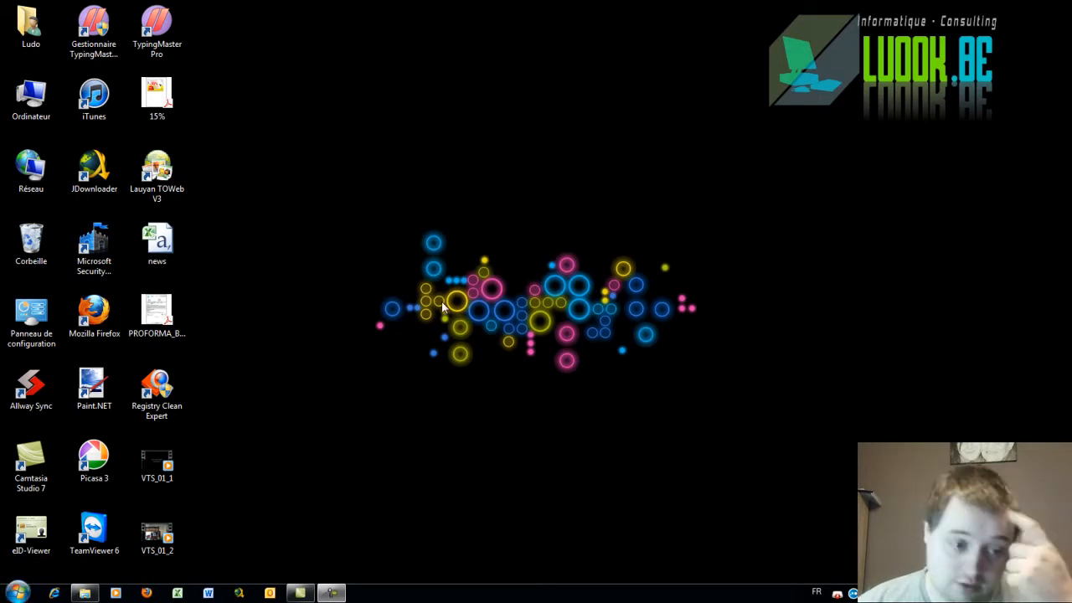
- Launch Windows Live Movie Maker and maximize its window
{"action": "left_click", "coordinate": [17, 593]}
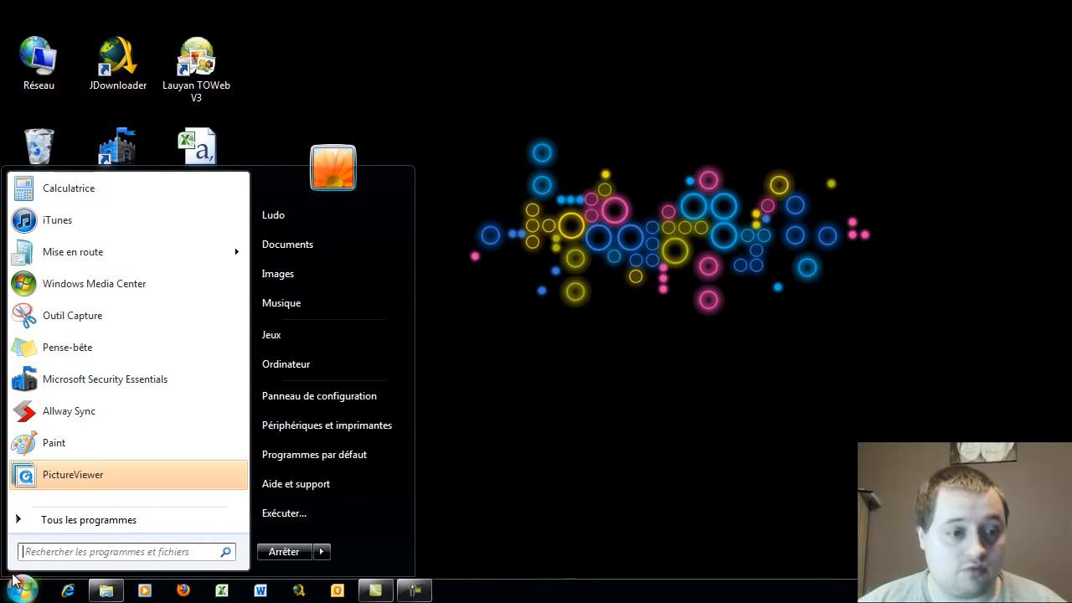
{"action": "left_click", "coordinate": [50, 520]}
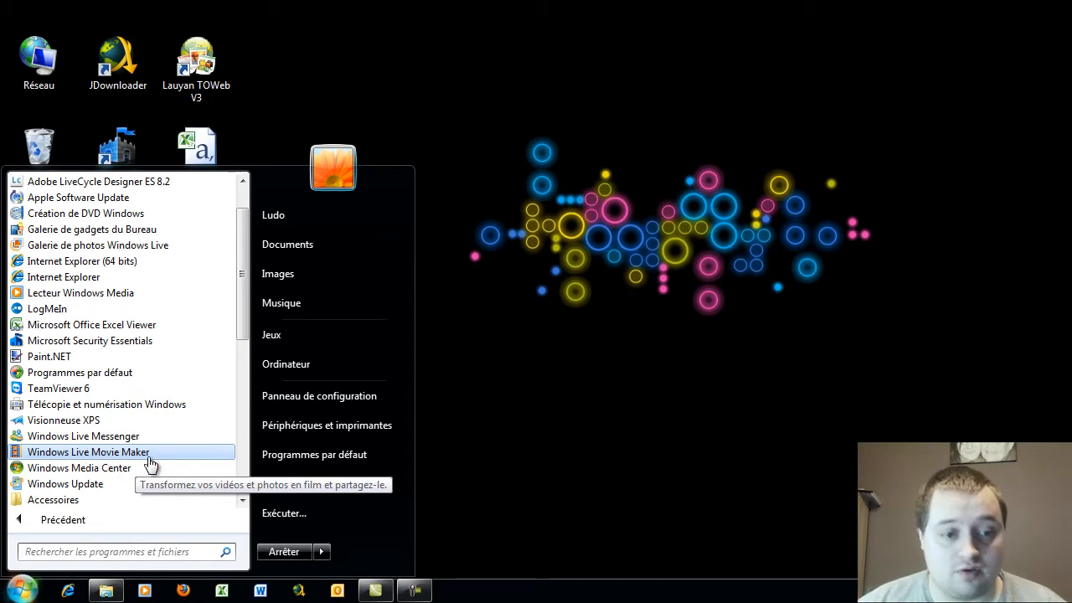
{"action": "left_click", "coordinate": [148, 459]}
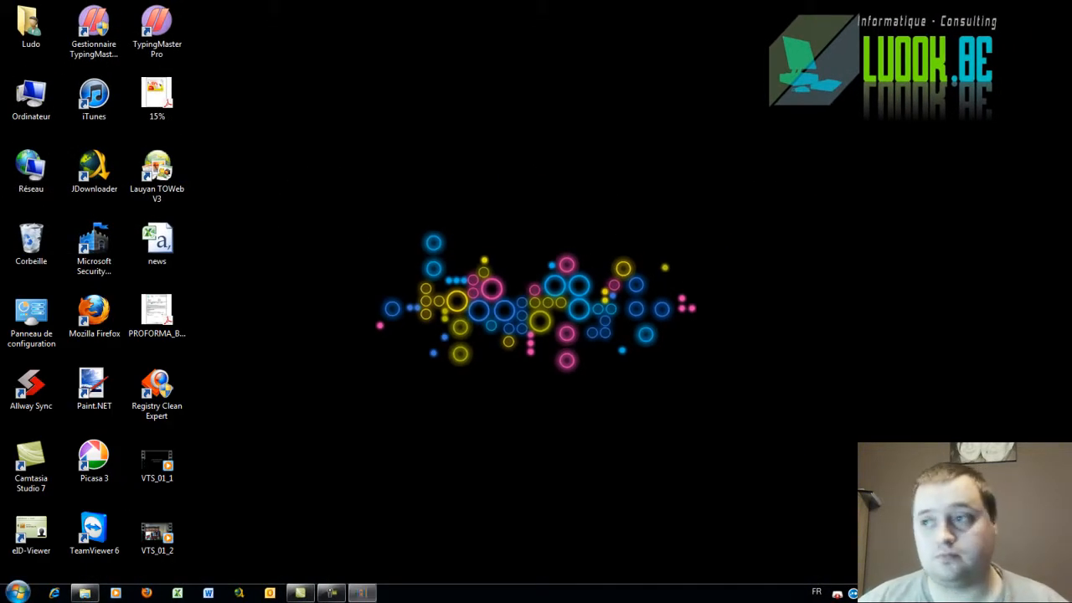
{"action": "left_click_drag", "start_coordinate": [1071, 102], "coordinate": [434, 52]}
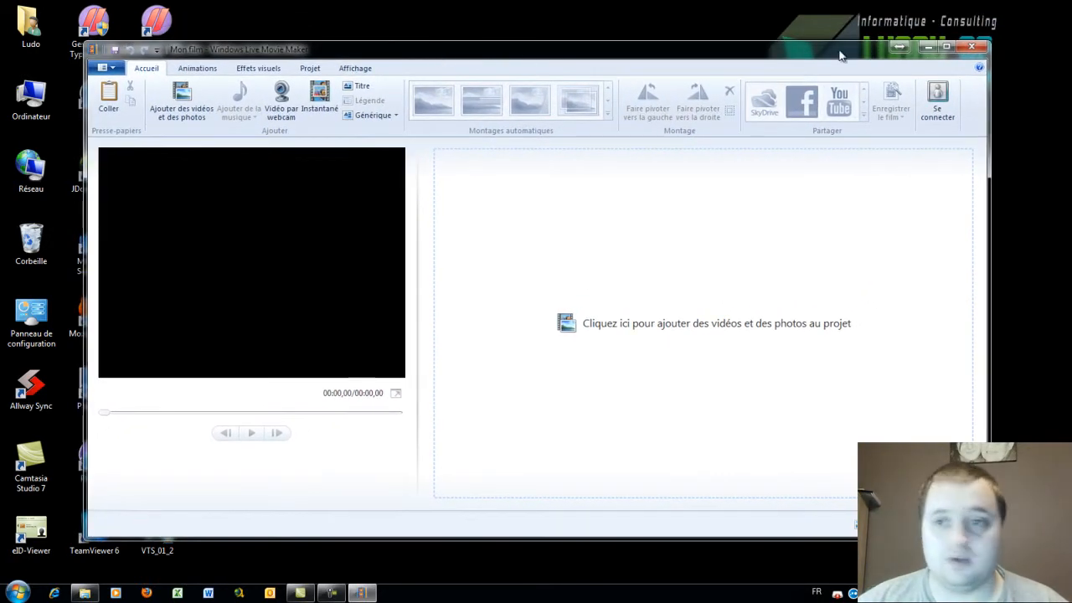
{"action": "left_click", "coordinate": [949, 51]}
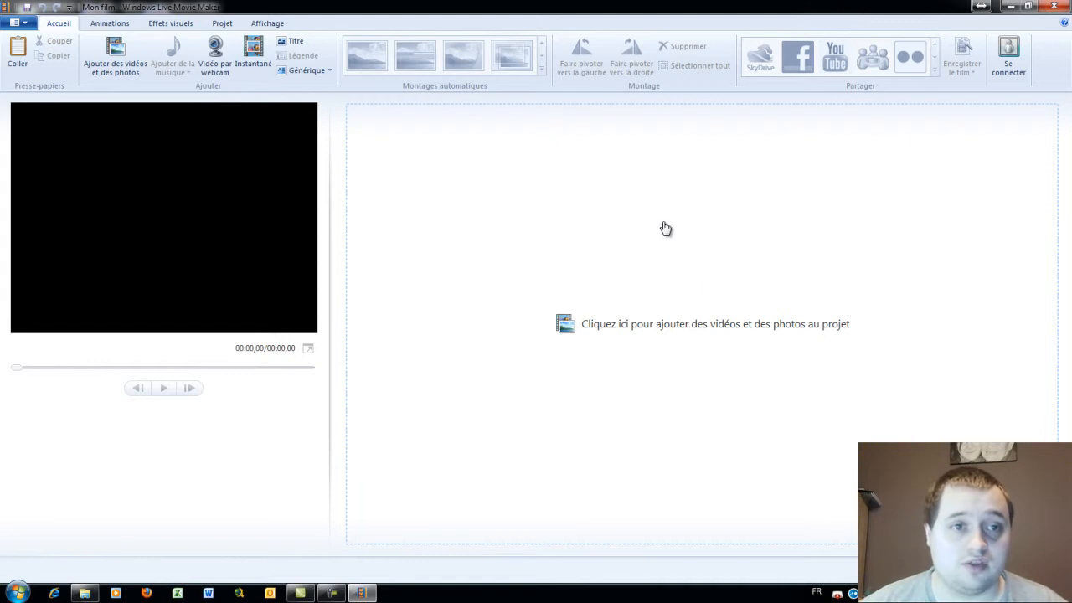
- Start adding videos and open the HurlusGlideRock2010 folder inside Fregate2010 in the Vidéos library
{"action": "left_click", "coordinate": [124, 70]}
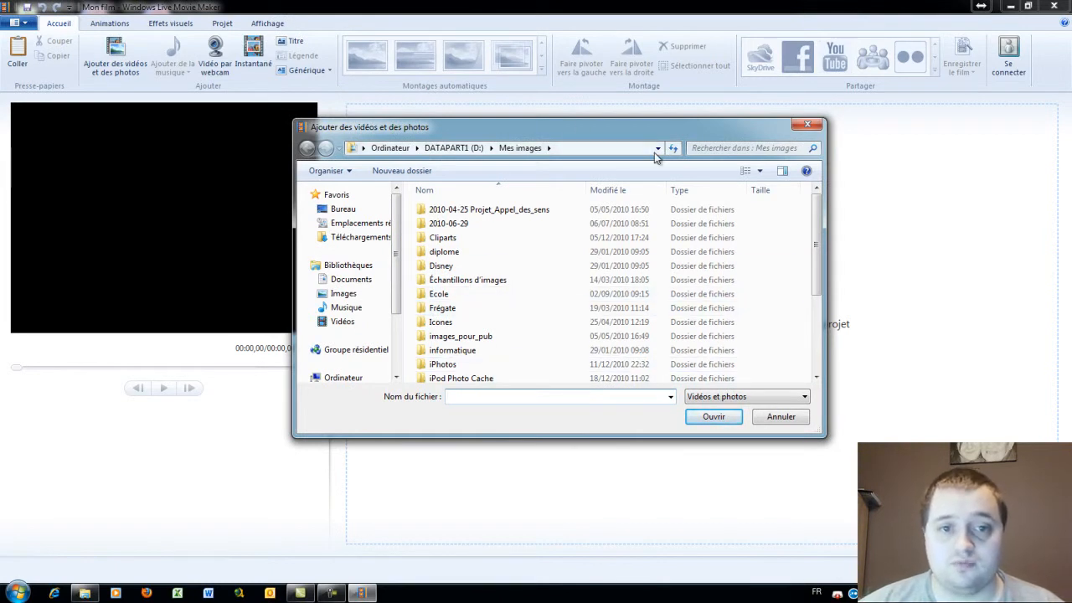
{"action": "left_click", "coordinate": [350, 324]}
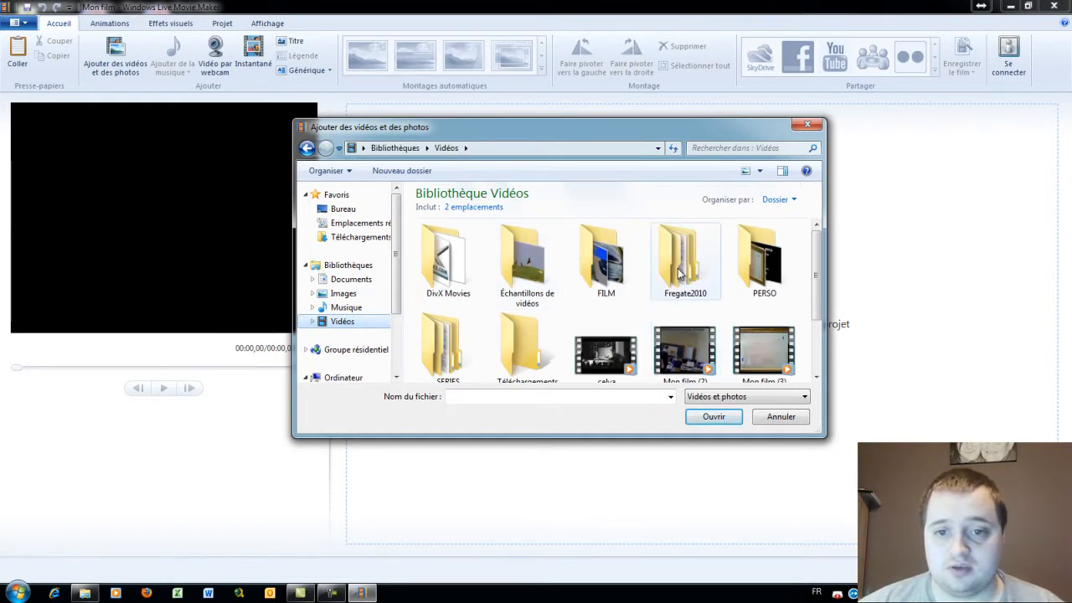
{"action": "double_click", "coordinate": [685, 277]}
{"action": "left_click_drag", "start_coordinate": [358, 120], "coordinate": [358, 41]}
{"action": "left_click_drag", "start_coordinate": [821, 329], "coordinate": [947, 321]}
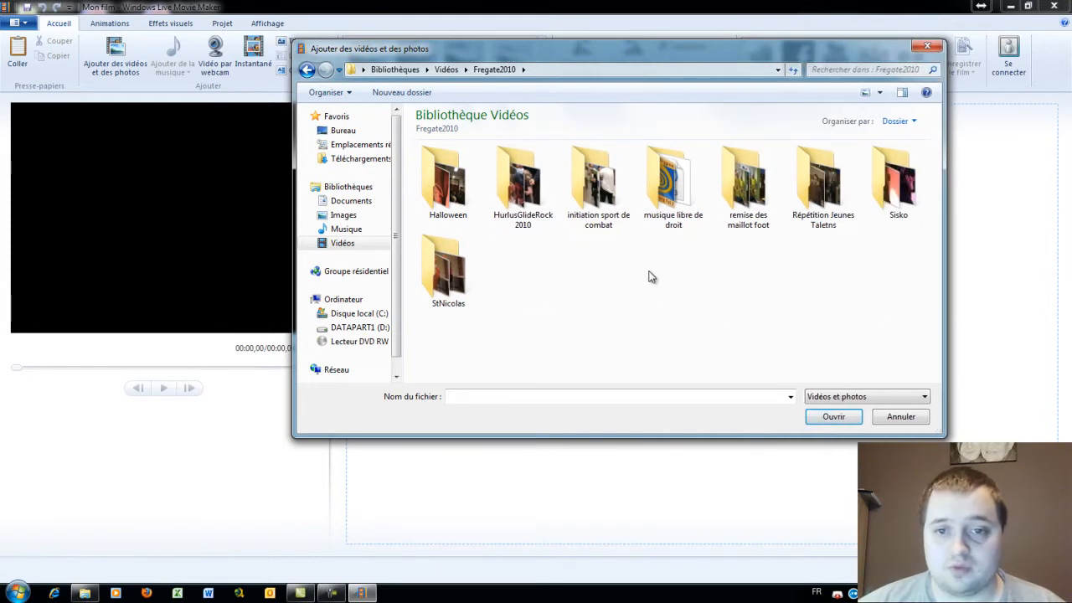
{"action": "double_click", "coordinate": [519, 203]}
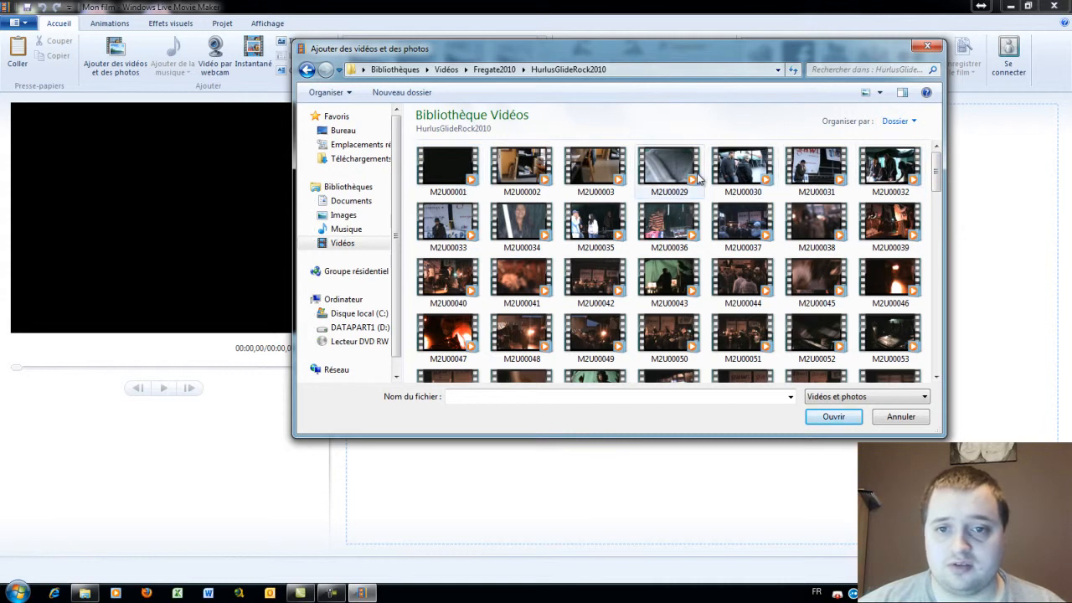
- Import the clips from M2U00029 through M2U00183 into the project
{"action": "mouse_move", "coordinate": [937, 176]}
{"action": "left_mouse_down"}
{"action": "mouse_move", "coordinate": [941, 387]}
{"action": "mouse_move", "coordinate": [938, 168]}
{"action": "left_mouse_up"}
{"action": "left_click", "coordinate": [702, 360]}
{"action": "left_click", "coordinate": [685, 173], "text": "shift"}
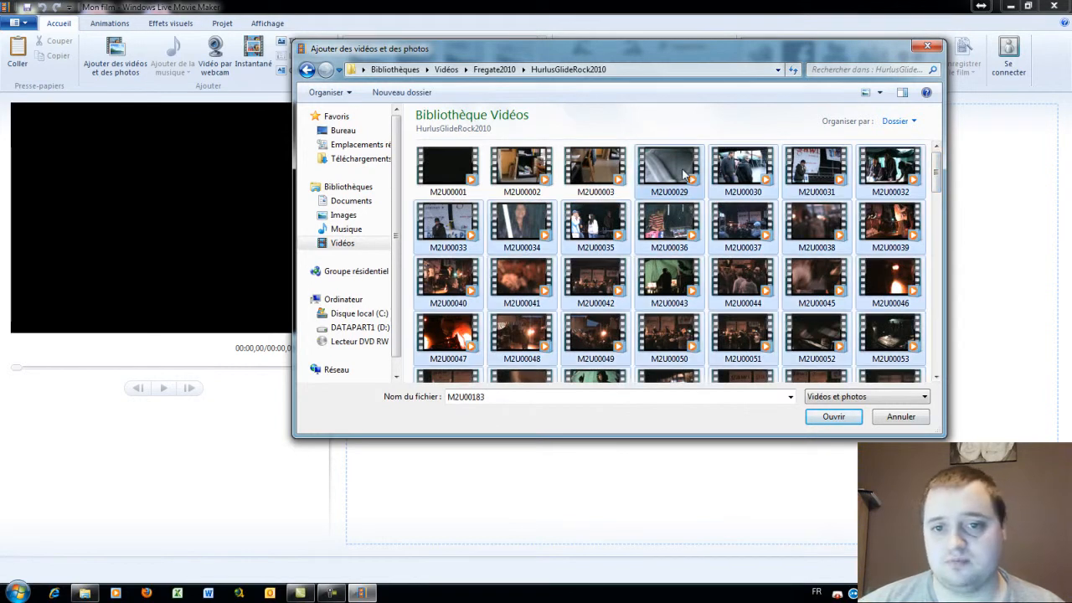
{"action": "left_click", "coordinate": [833, 417]}
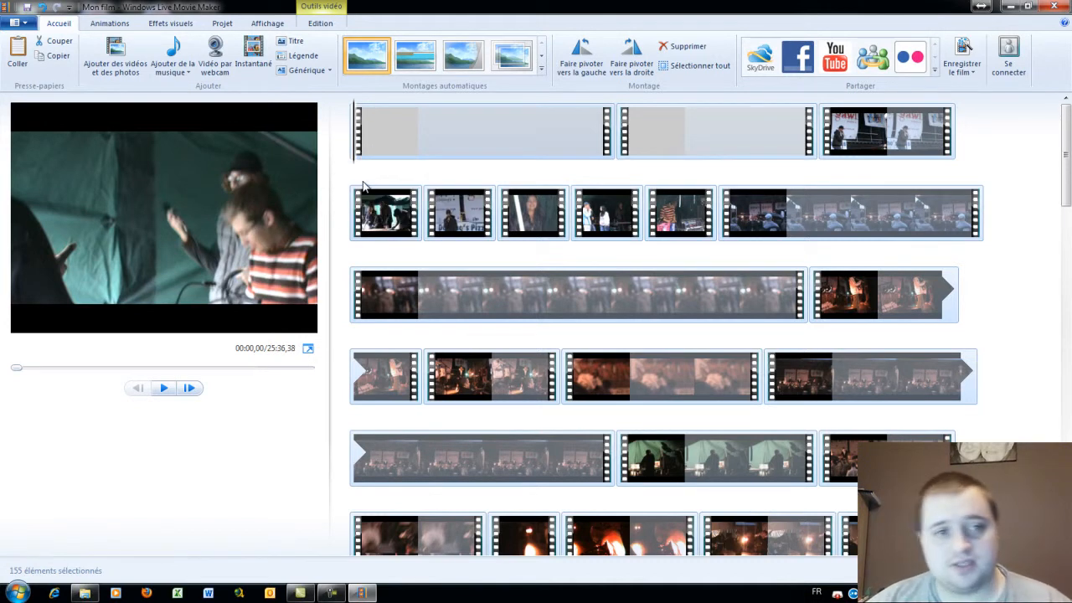
- Add a title clip at the start of the film with the text "Hurlus Glide Rock 2010"
{"action": "left_click", "coordinate": [298, 42]}
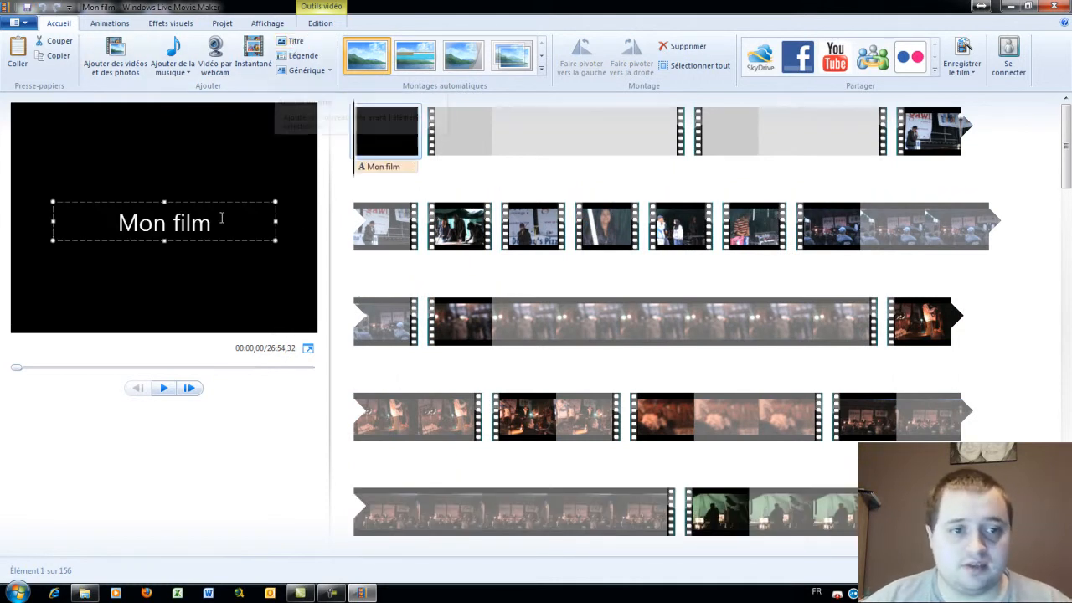
{"action": "left_click_drag", "start_coordinate": [215, 223], "coordinate": [121, 219]}
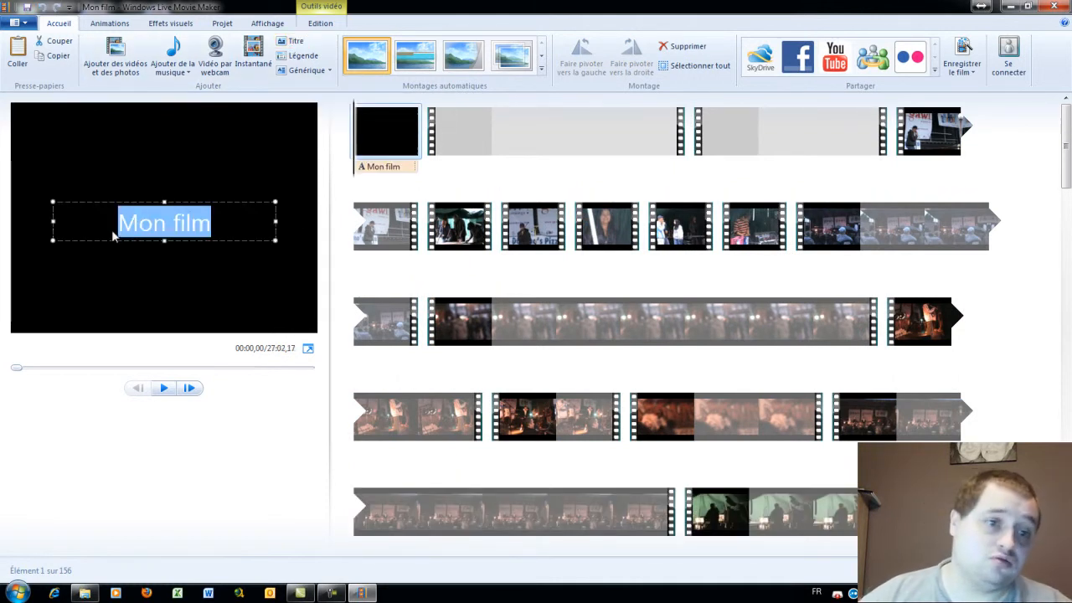
{"action": "left_click", "coordinate": [362, 299], "text": "shift"}
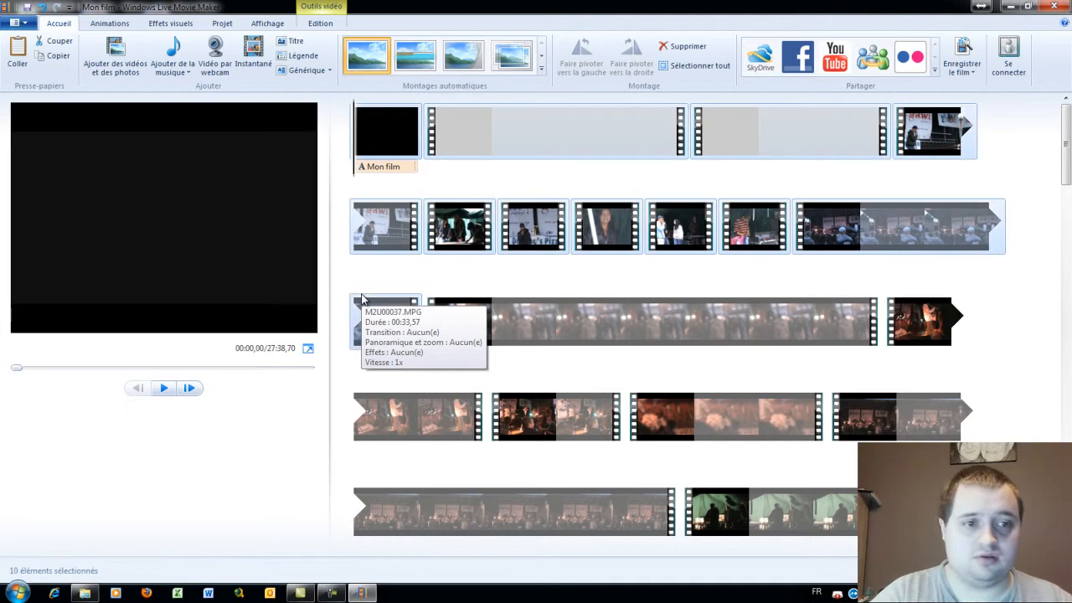
{"action": "left_click", "coordinate": [382, 170]}
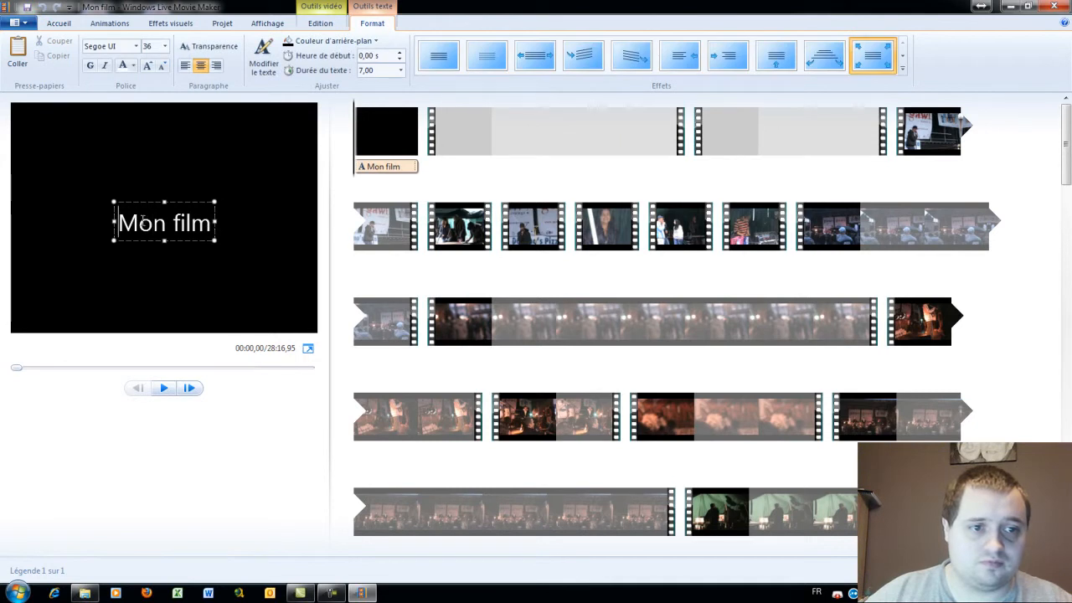
{"action": "left_click_drag", "start_coordinate": [118, 222], "coordinate": [198, 221]}
{"action": "type", "text": "H"}
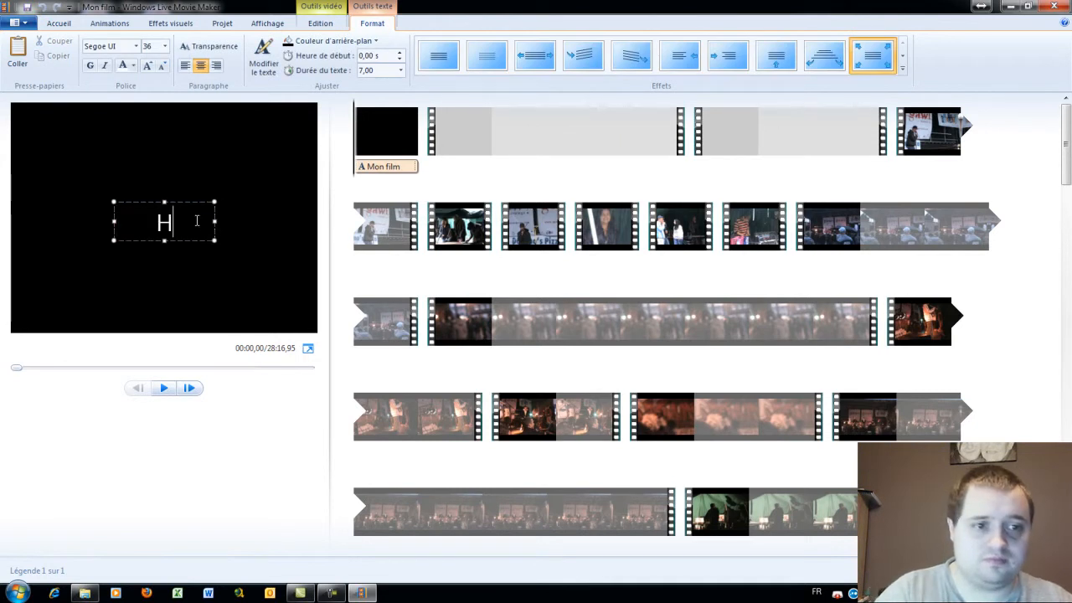
{"action": "type", "text": "urlus Glide Rock"}
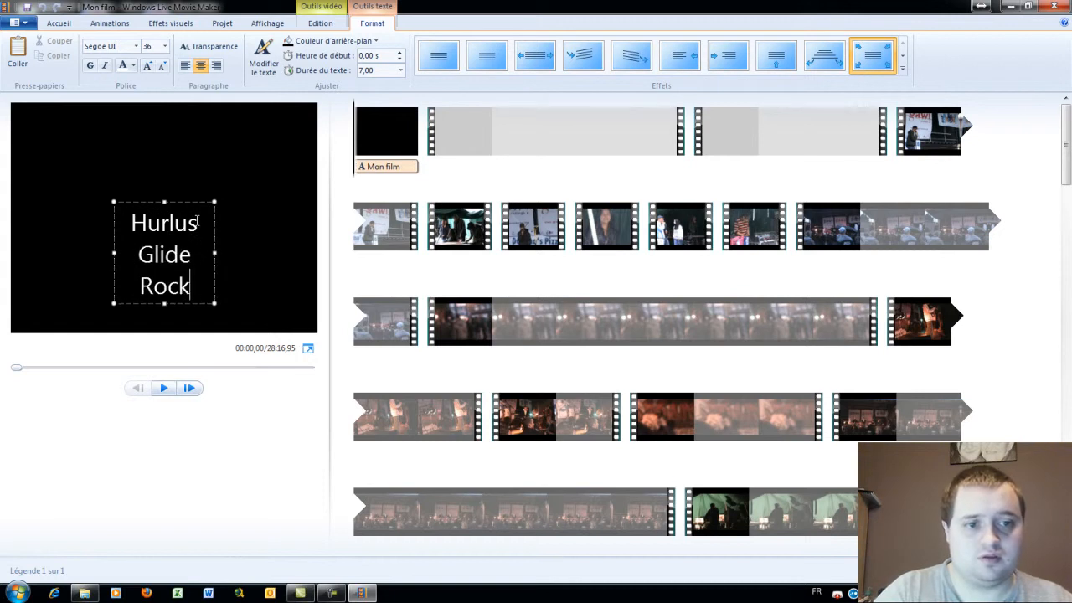
{"action": "type", "text": " 2010"}
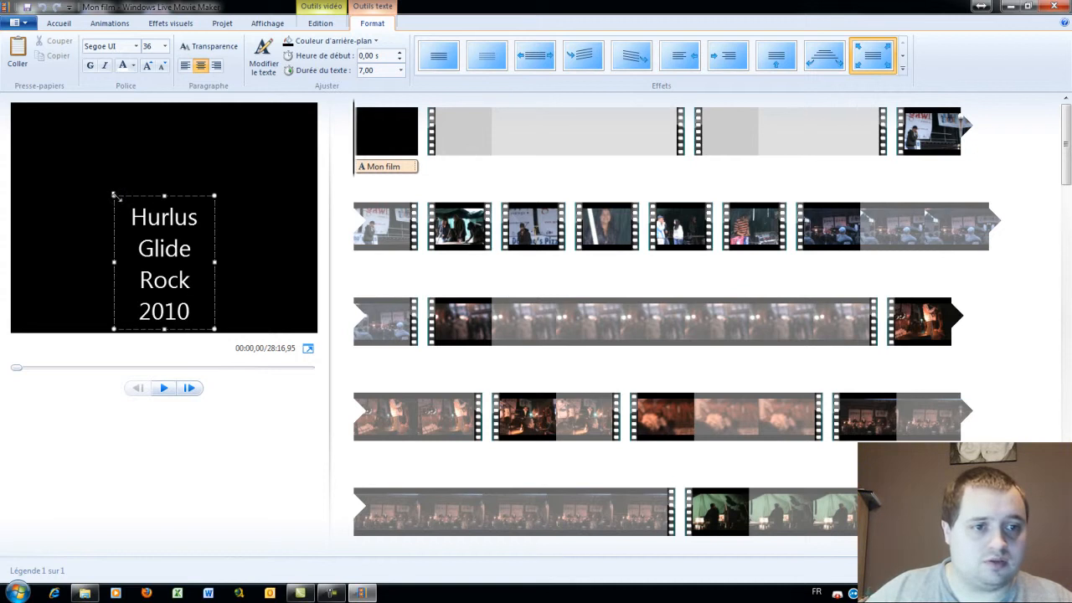
- Widen and reposition the title's text box to fit two lines, and apply the "Cinématique - rafale 1" text effect
{"action": "left_click_drag", "start_coordinate": [115, 195], "coordinate": [36, 157]}
{"action": "left_click_drag", "start_coordinate": [209, 227], "coordinate": [271, 229]}
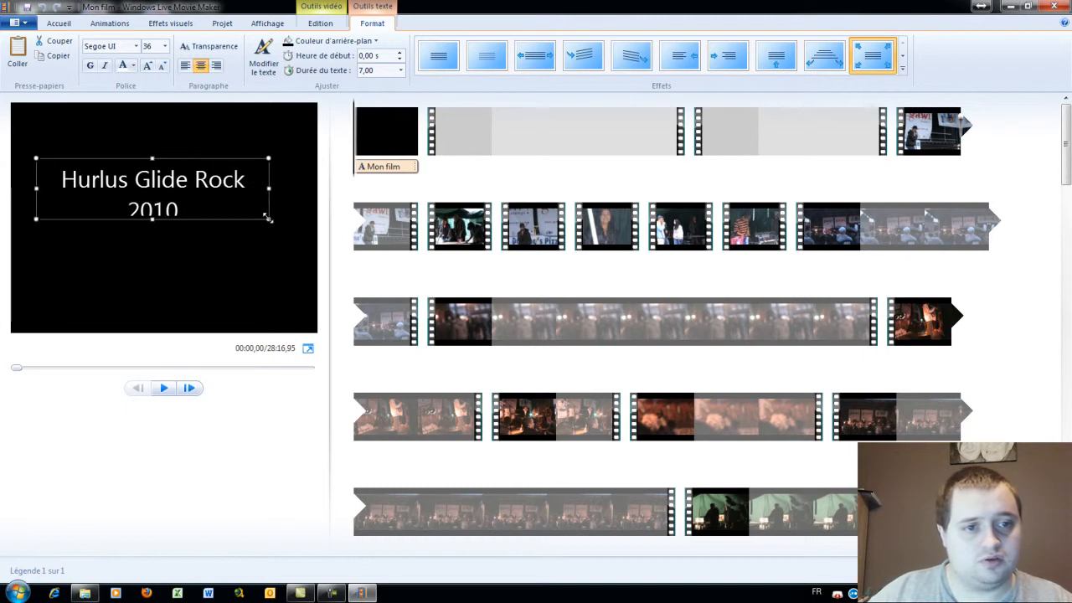
{"action": "mouse_move", "coordinate": [160, 157]}
{"action": "left_mouse_down"}
{"action": "mouse_move", "coordinate": [182, 181]}
{"action": "mouse_move", "coordinate": [162, 179]}
{"action": "mouse_move", "coordinate": [182, 172]}
{"action": "mouse_move", "coordinate": [172, 175]}
{"action": "left_mouse_up"}
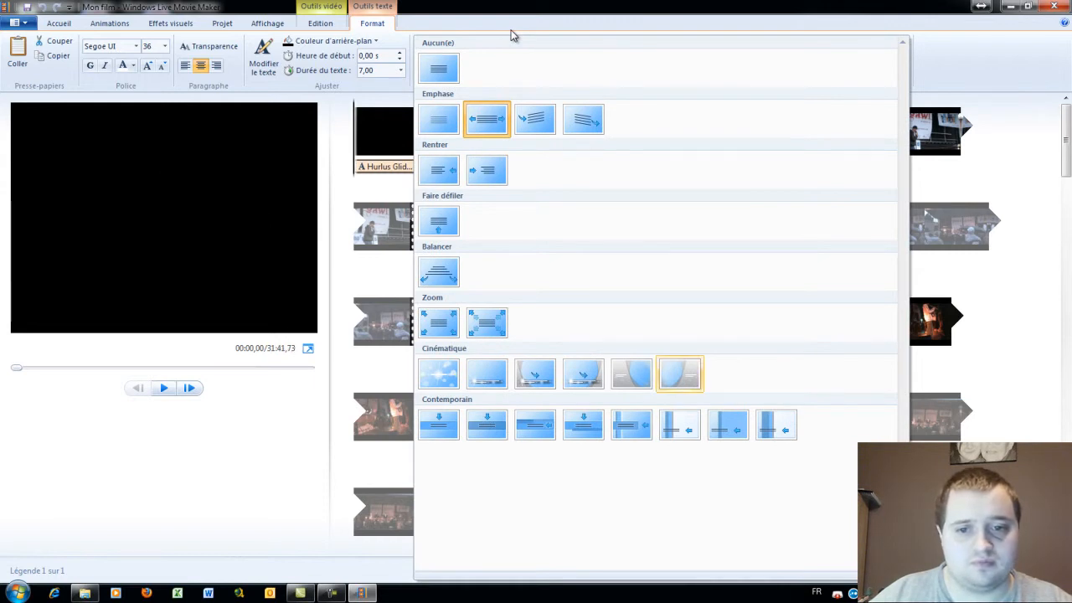
{"action": "key", "text": "Left"}
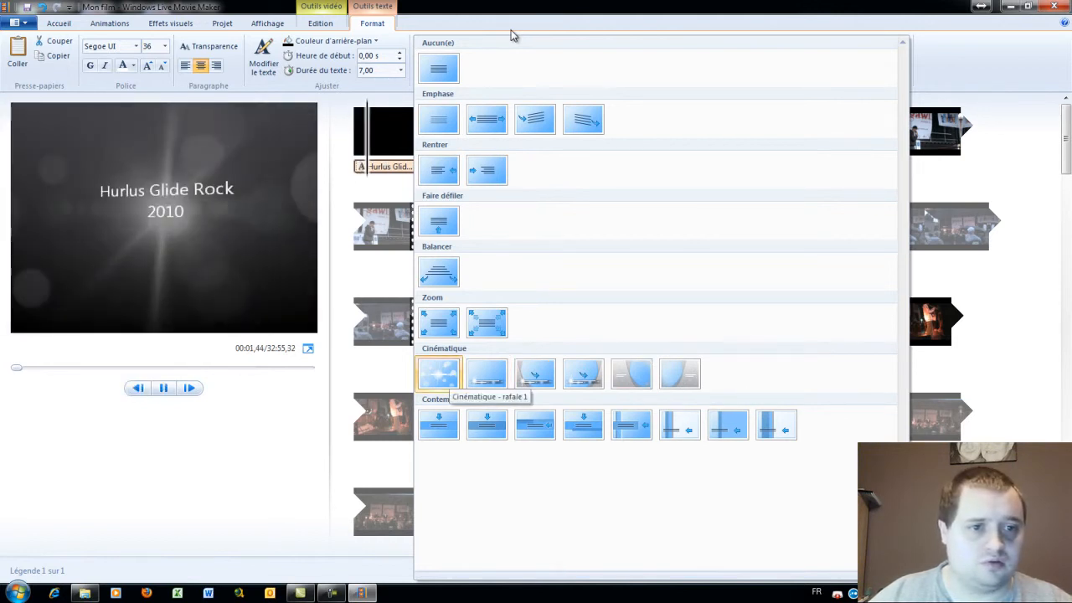
{"action": "left_click", "coordinate": [439, 374]}
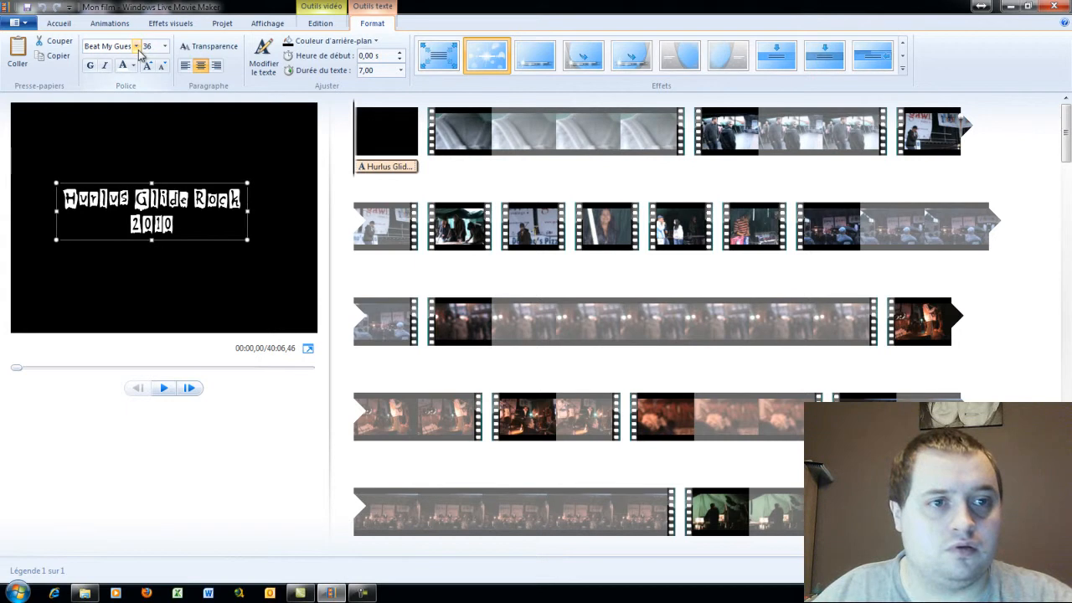
- Set the title's font to Beat My Guest, shift its text box slightly, and preview the title animation
{"action": "left_click", "coordinate": [136, 47]}
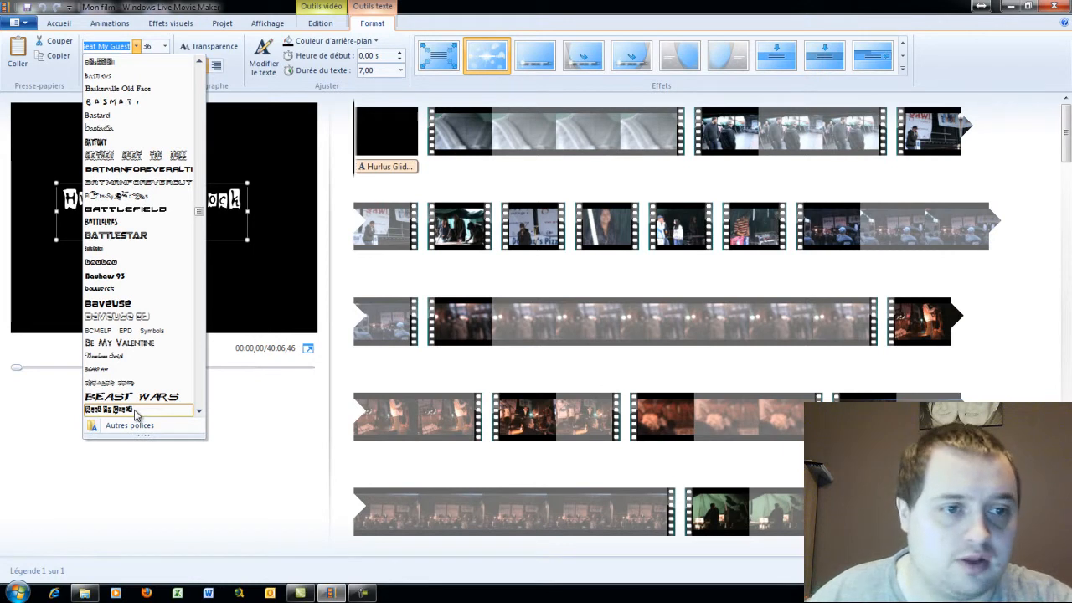
{"action": "left_click", "coordinate": [133, 410]}
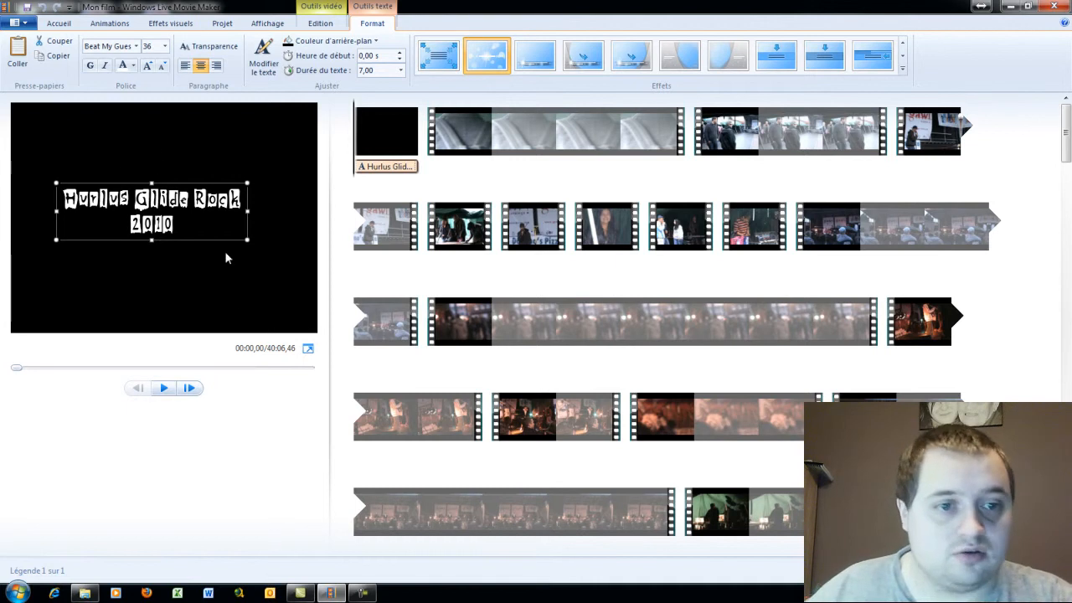
{"action": "left_click_drag", "start_coordinate": [202, 241], "coordinate": [206, 243]}
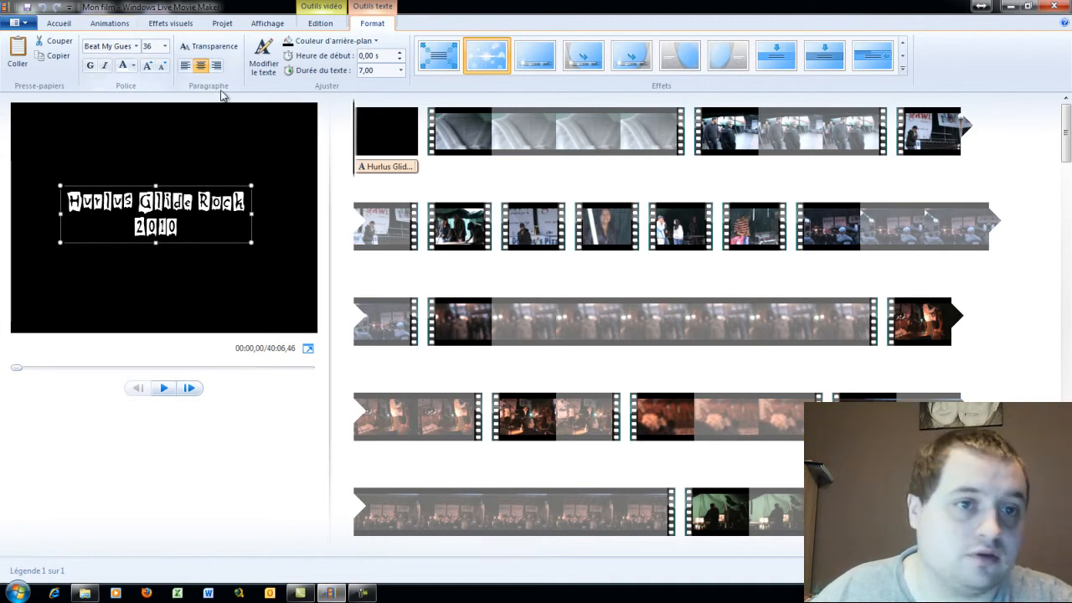
{"action": "left_click", "coordinate": [163, 390]}
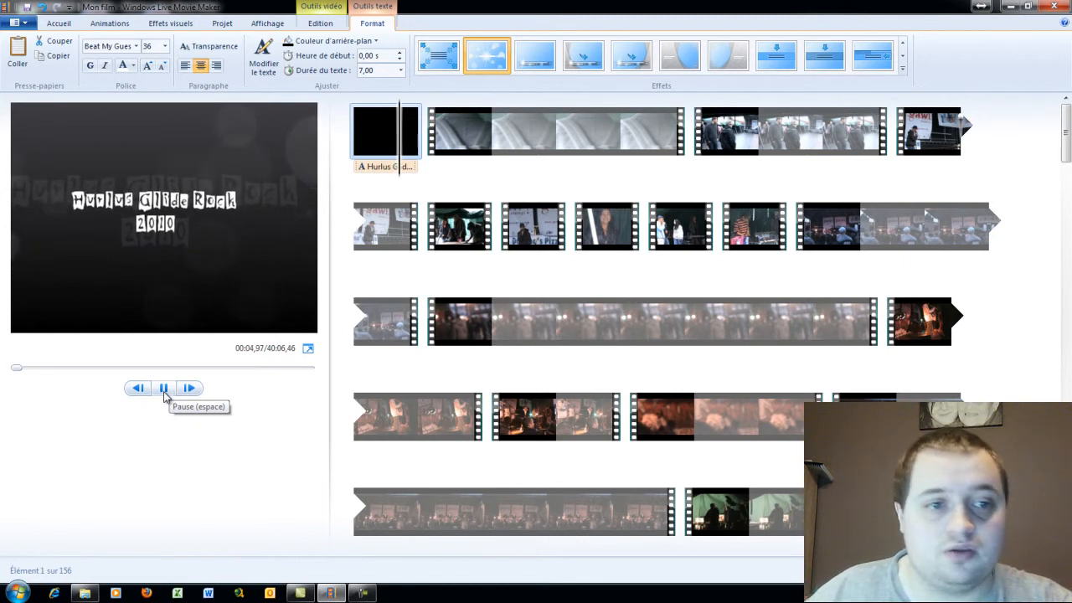
{"action": "left_click", "coordinate": [165, 397]}
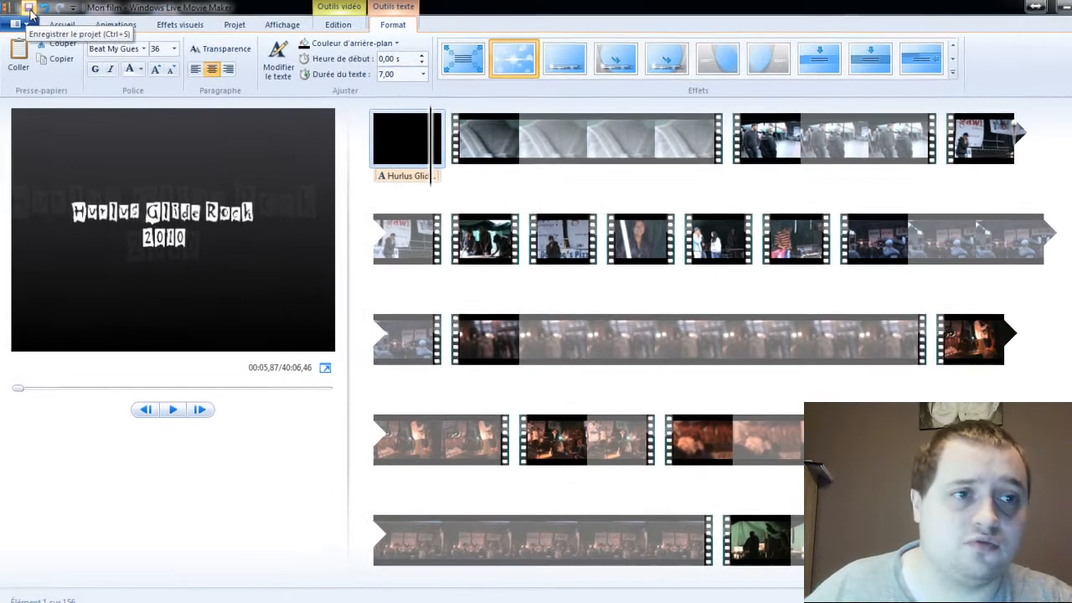
- Save the project as hurlusgliderock2010_video in the Fregate2010 folder of the Vidéos library
{"action": "left_click", "coordinate": [28, 12]}
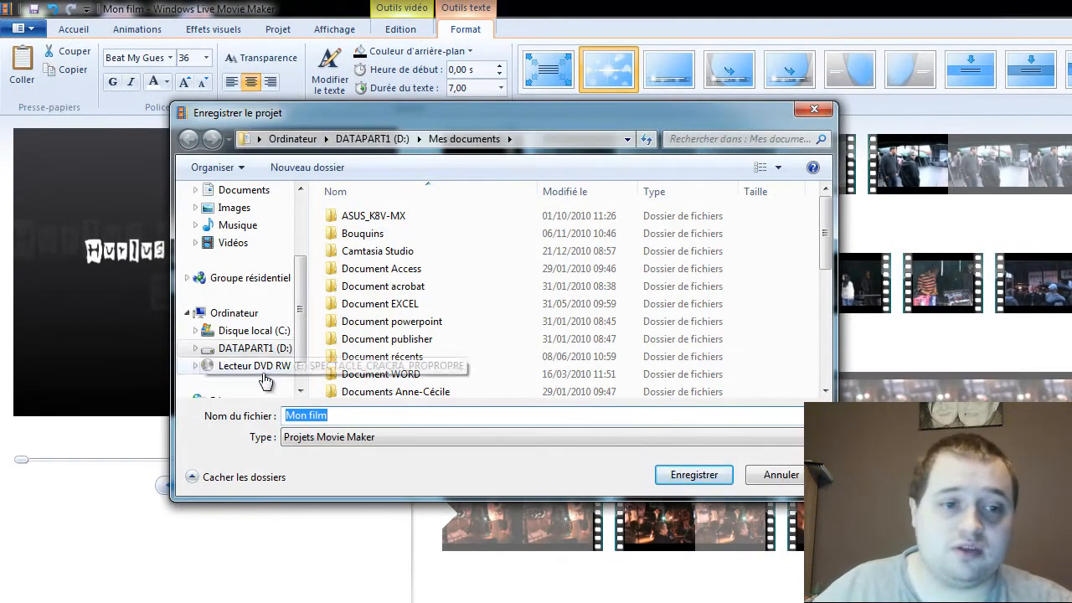
{"action": "left_click", "coordinate": [233, 243]}
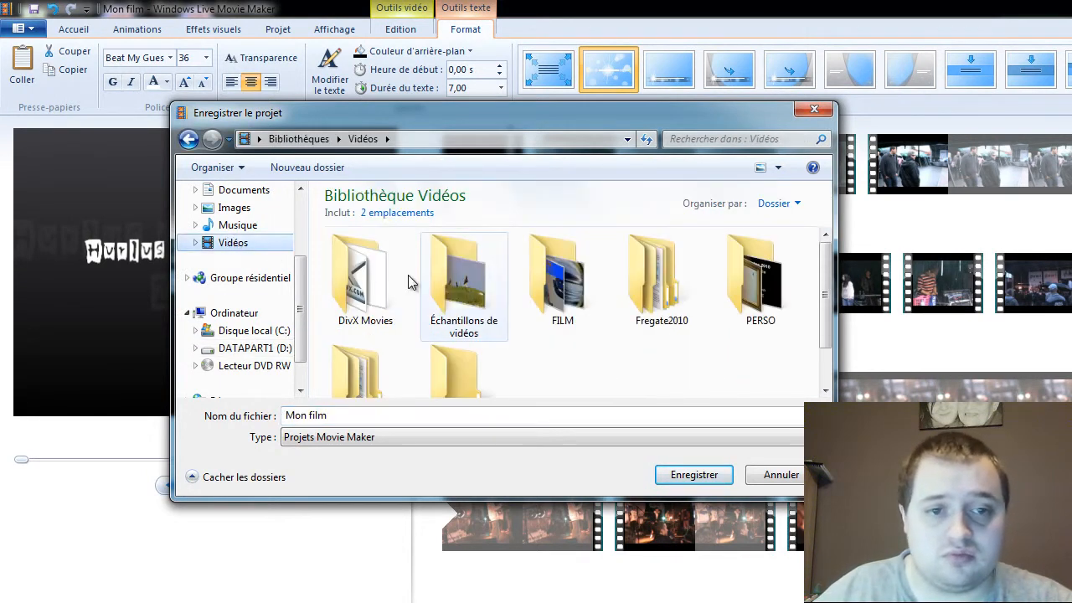
{"action": "double_click", "coordinate": [637, 311]}
{"action": "left_click_drag", "start_coordinate": [342, 416], "coordinate": [214, 397]}
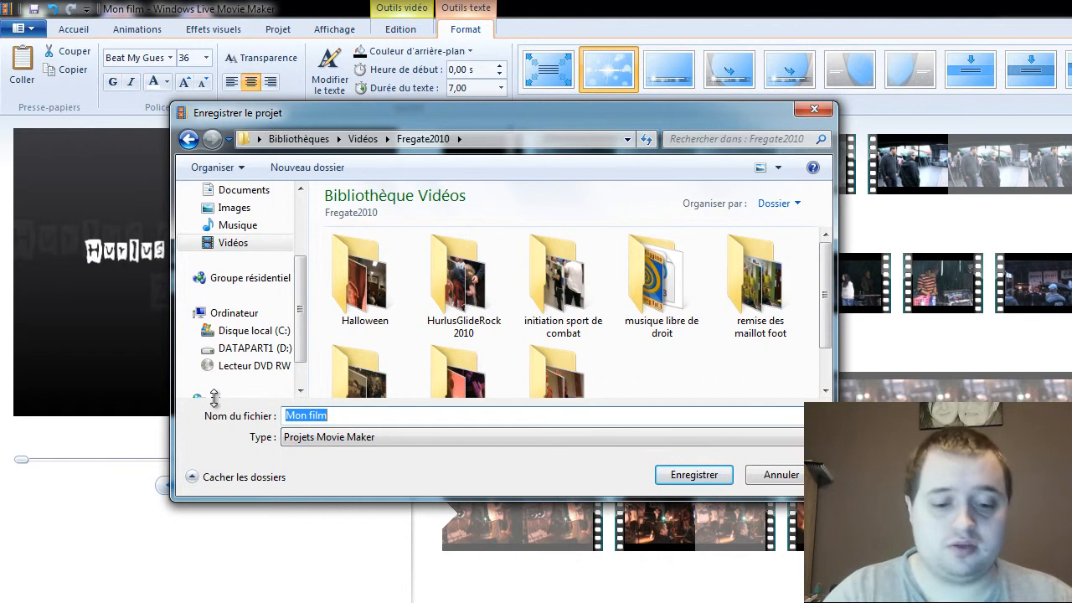
{"action": "type", "text": "hurlusgliderock"}
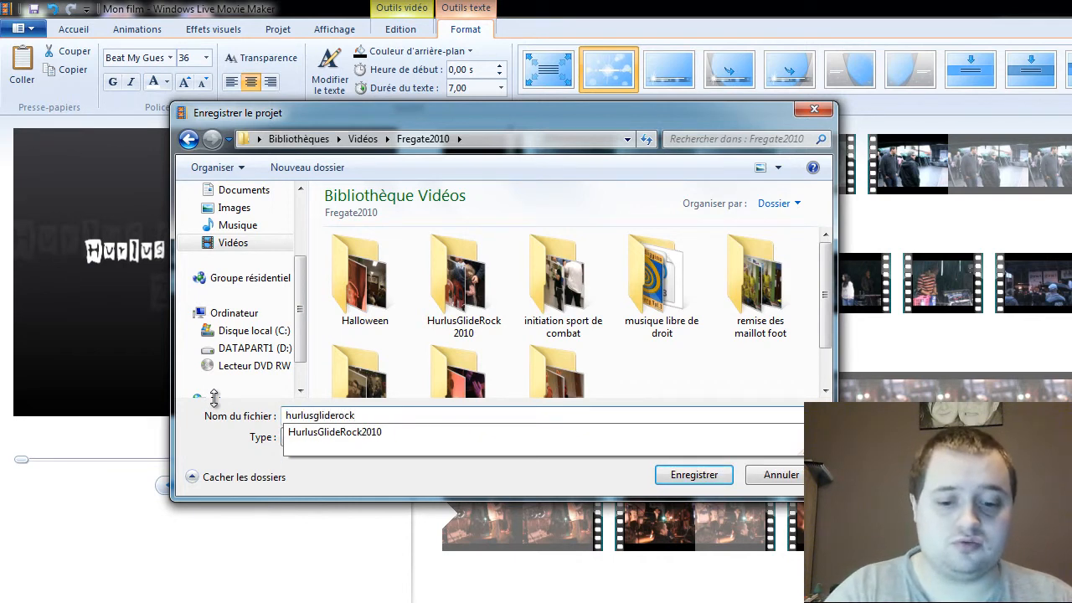
{"action": "type", "text": "2010"}
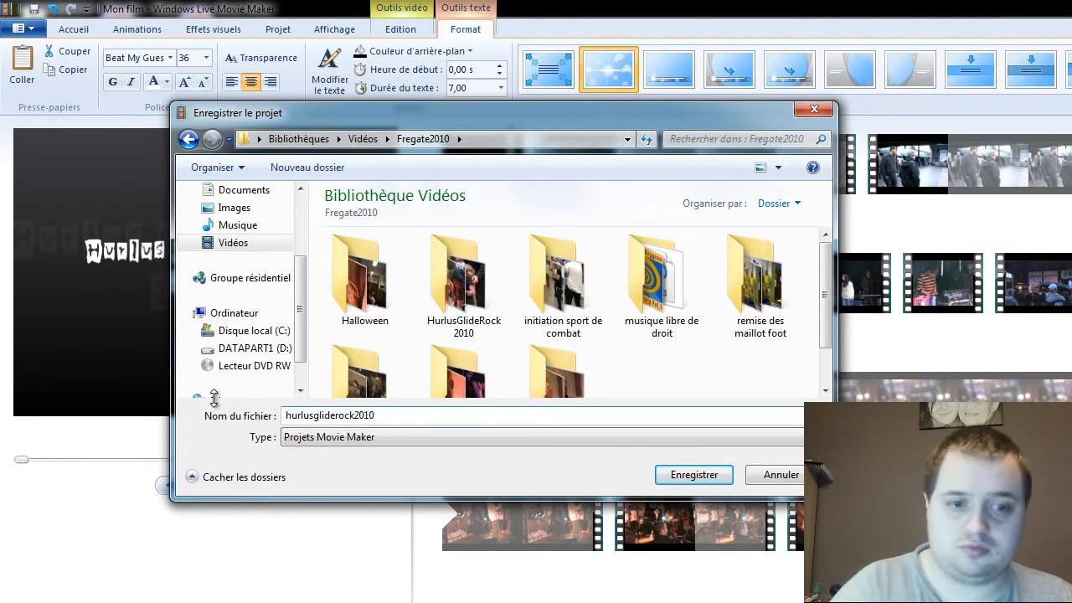
{"action": "type", "text": "_vi"}
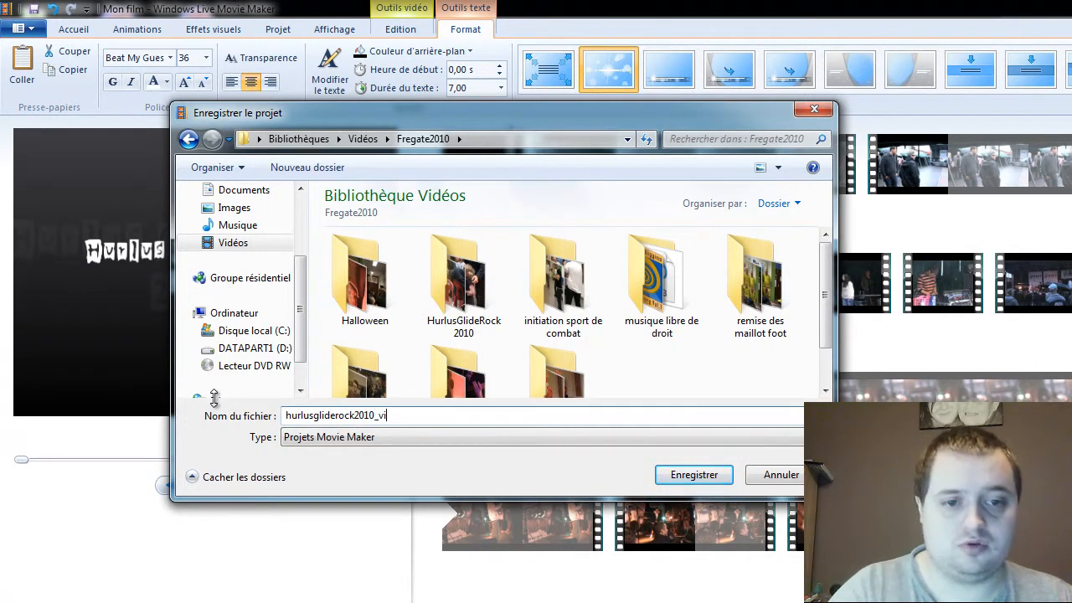
{"action": "type", "text": "deo"}
{"action": "key", "text": "Return"}
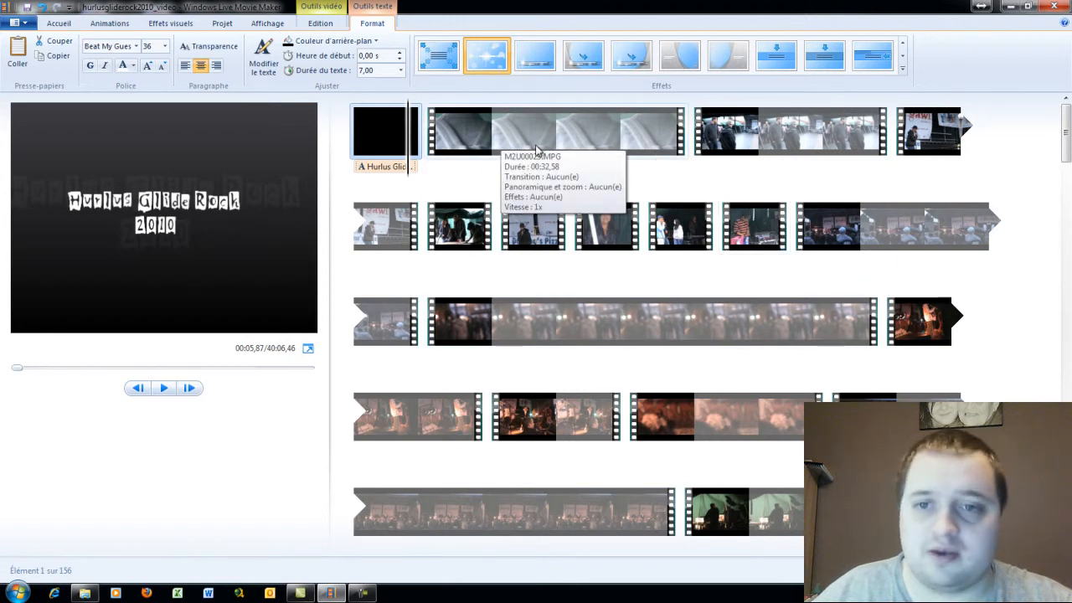
- Browse the pan-and-zoom effects and transitions available for the title clip and the first video clip
{"action": "left_click_drag", "start_coordinate": [408, 150], "coordinate": [428, 152]}
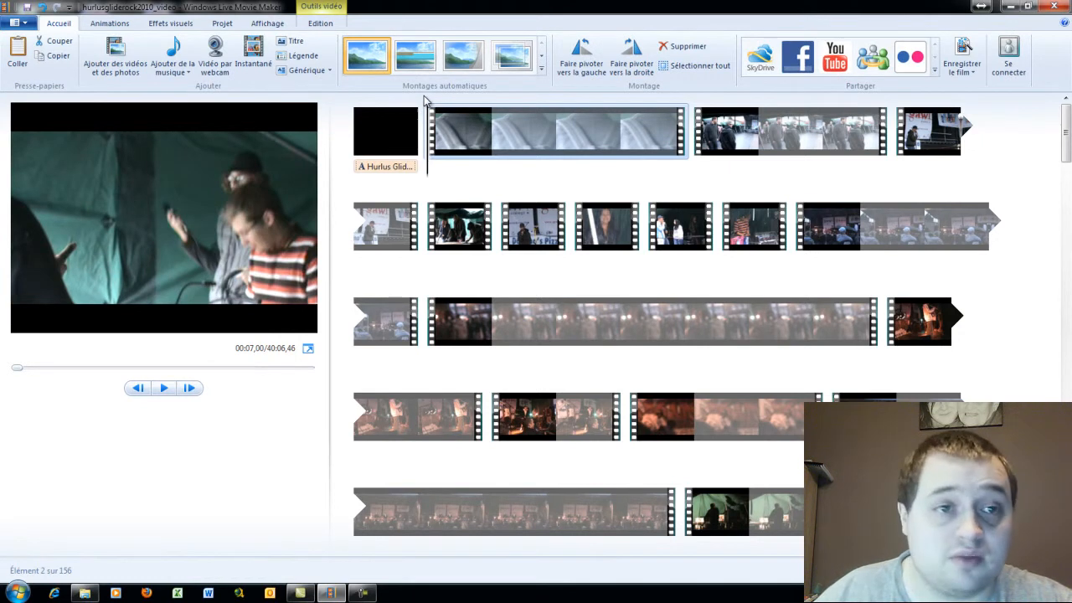
{"action": "left_click", "coordinate": [126, 26]}
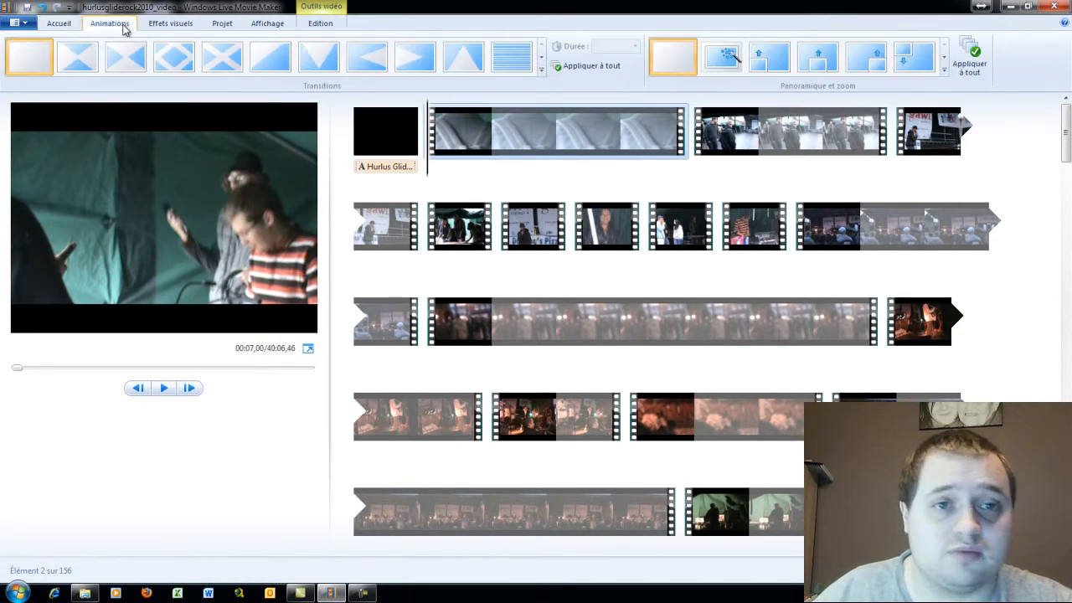
{"action": "left_click", "coordinate": [945, 73]}
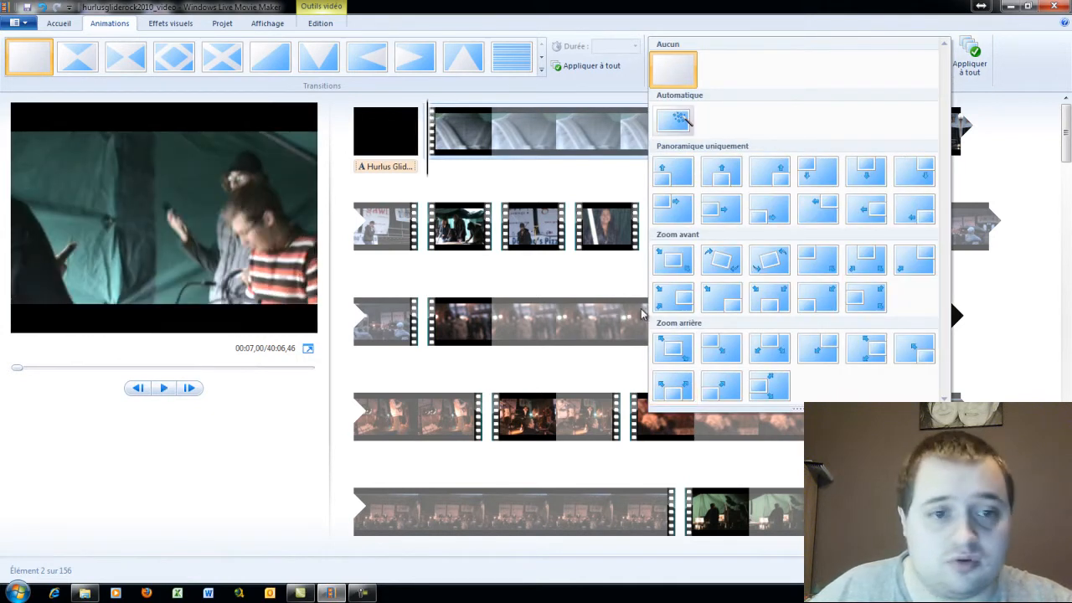
{"action": "left_click", "coordinate": [411, 128]}
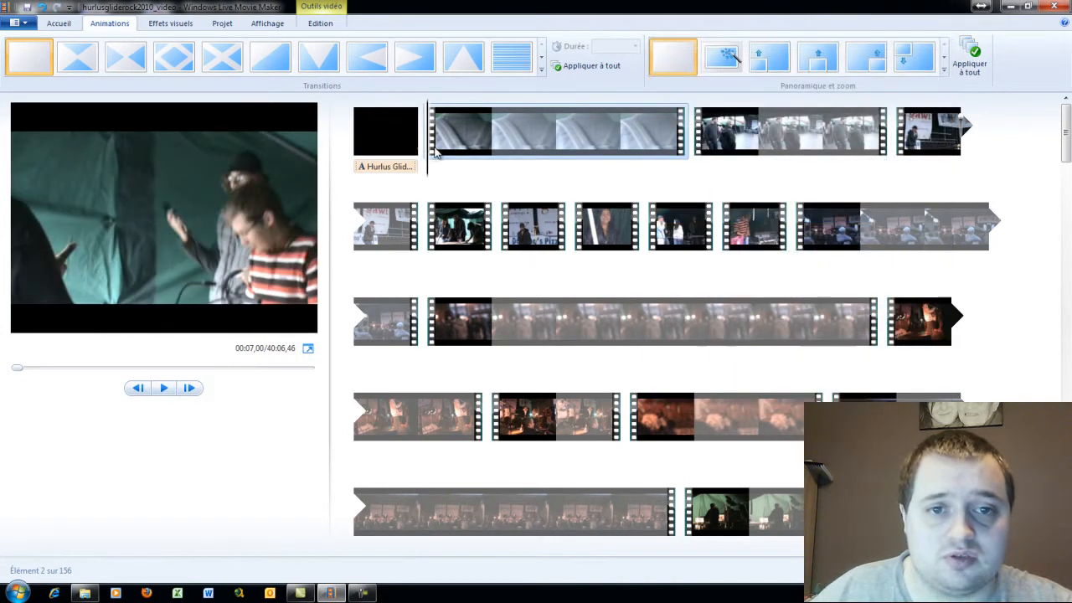
{"action": "left_click", "coordinate": [413, 134]}
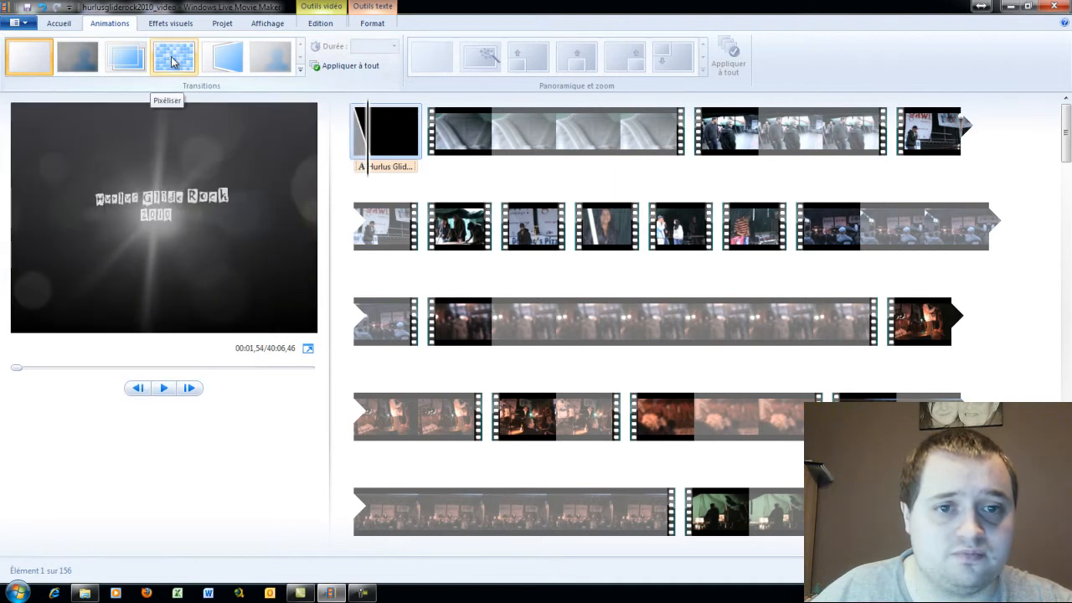
{"action": "left_click", "coordinate": [420, 143]}
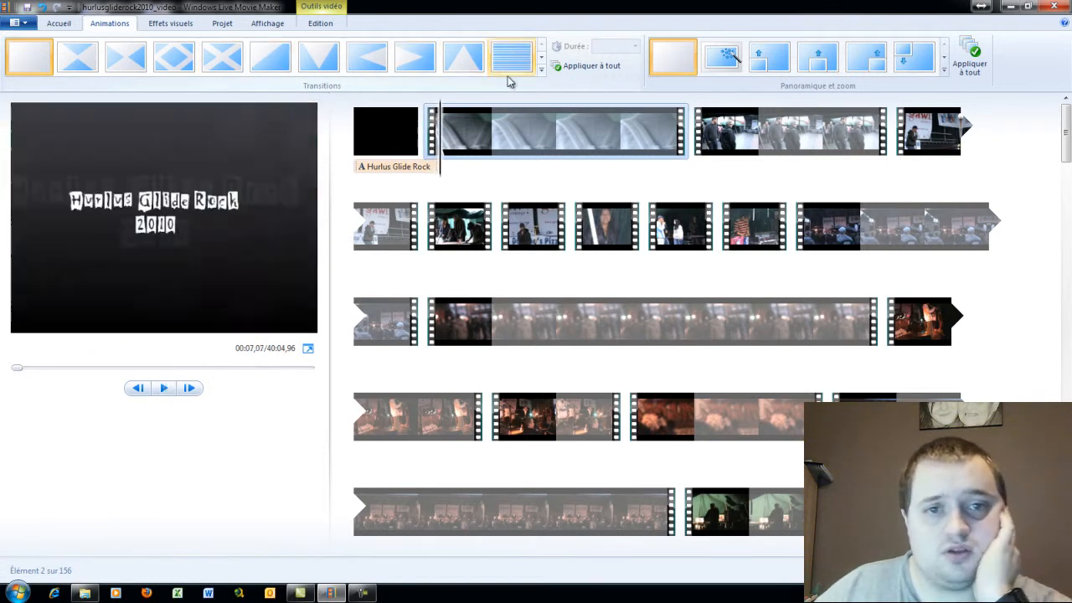
- Apply the crossfade-style dissolve next to "Flou - noir d'arrivée" as the transition from the title into the first video clip
{"action": "left_click", "coordinate": [541, 70]}
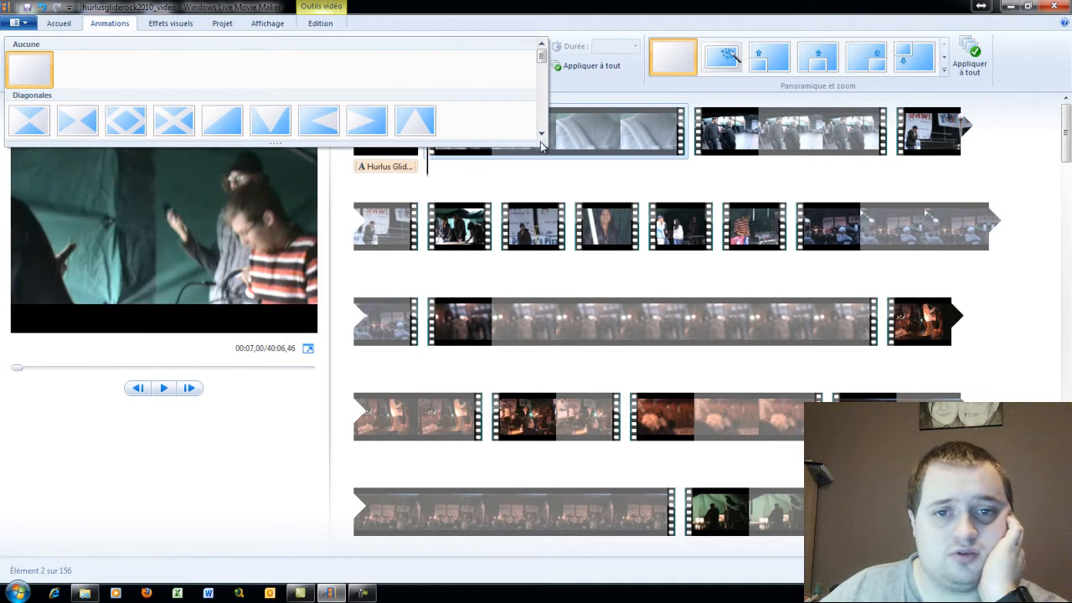
{"action": "left_click", "coordinate": [541, 137]}
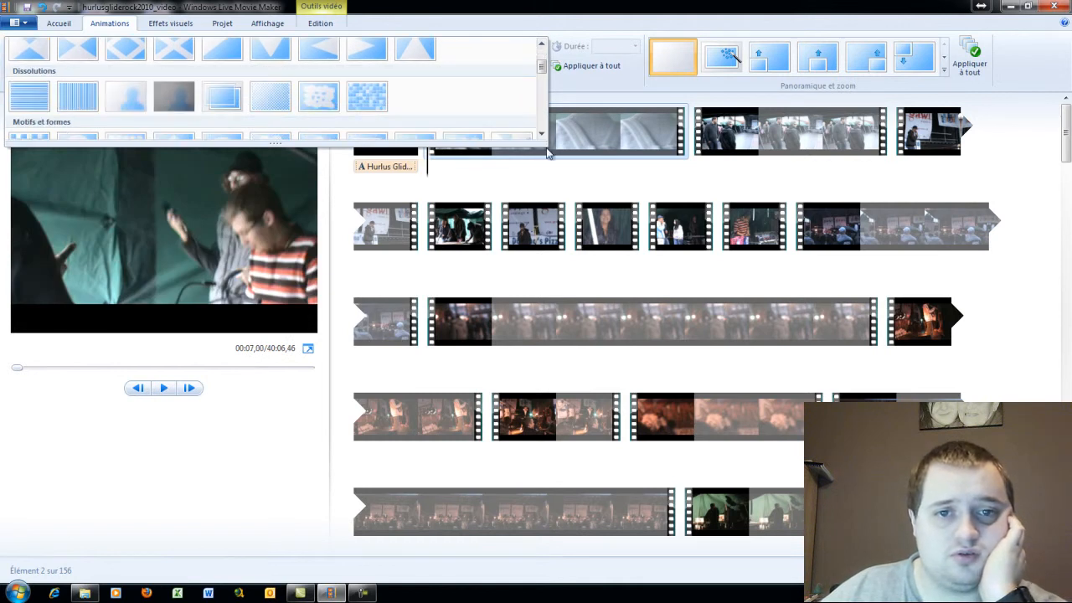
{"action": "left_click_drag", "start_coordinate": [543, 142], "coordinate": [543, 52]}
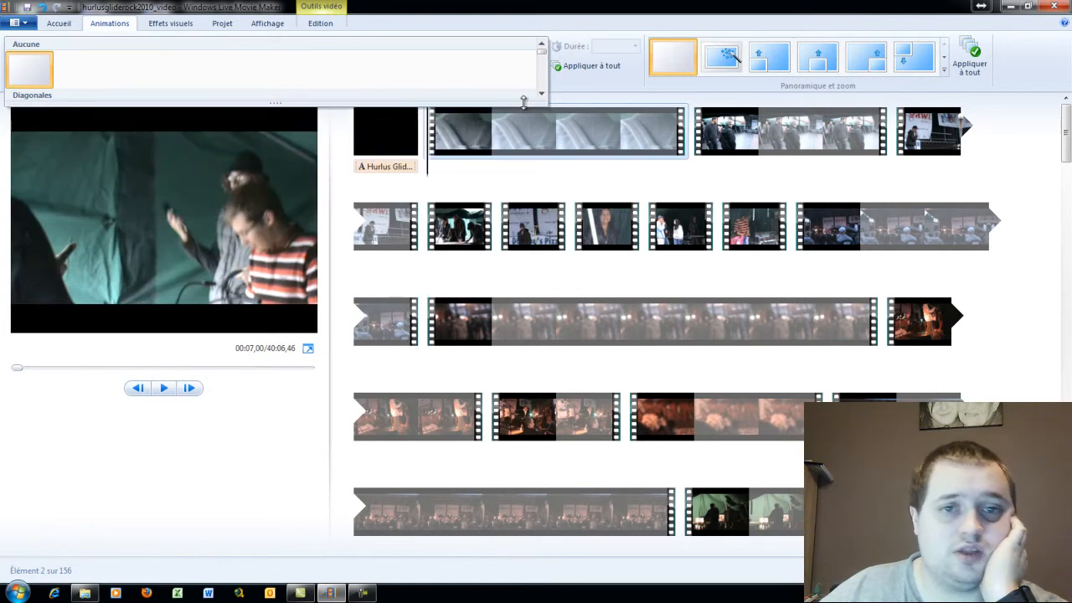
{"action": "left_click", "coordinate": [541, 89]}
{"action": "left_click", "coordinate": [541, 89]}
{"action": "left_click", "coordinate": [541, 89]}
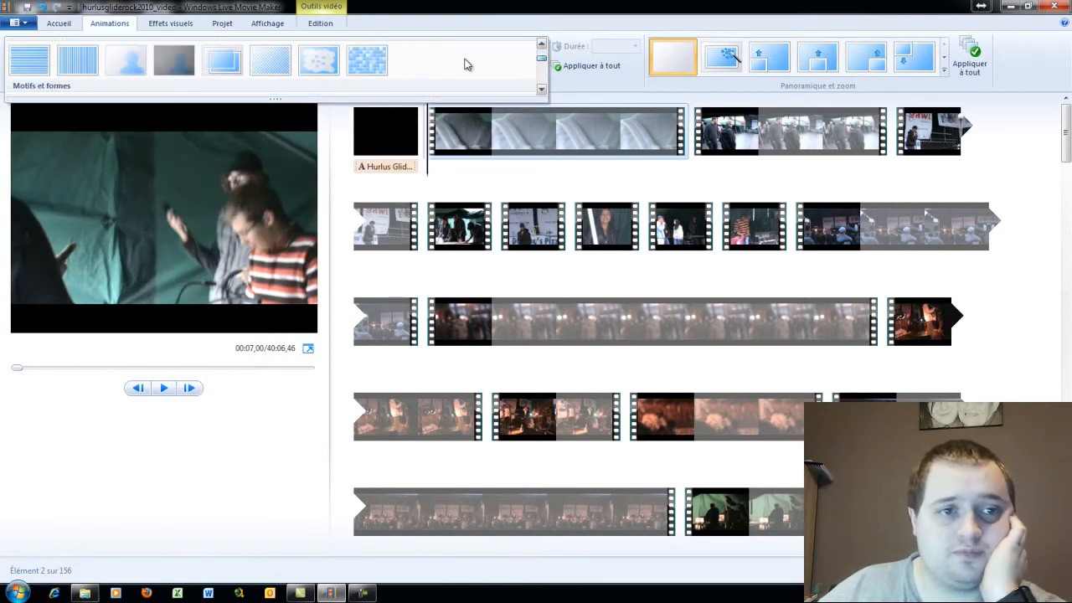
{"action": "mouse_move", "coordinate": [144, 74]}
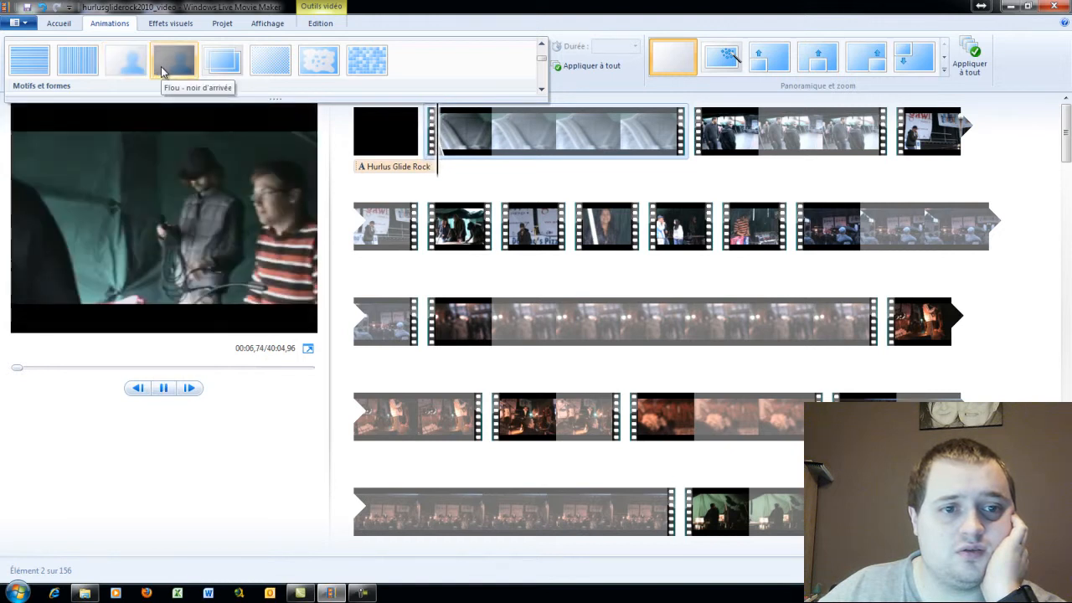
{"action": "left_click", "coordinate": [161, 66]}
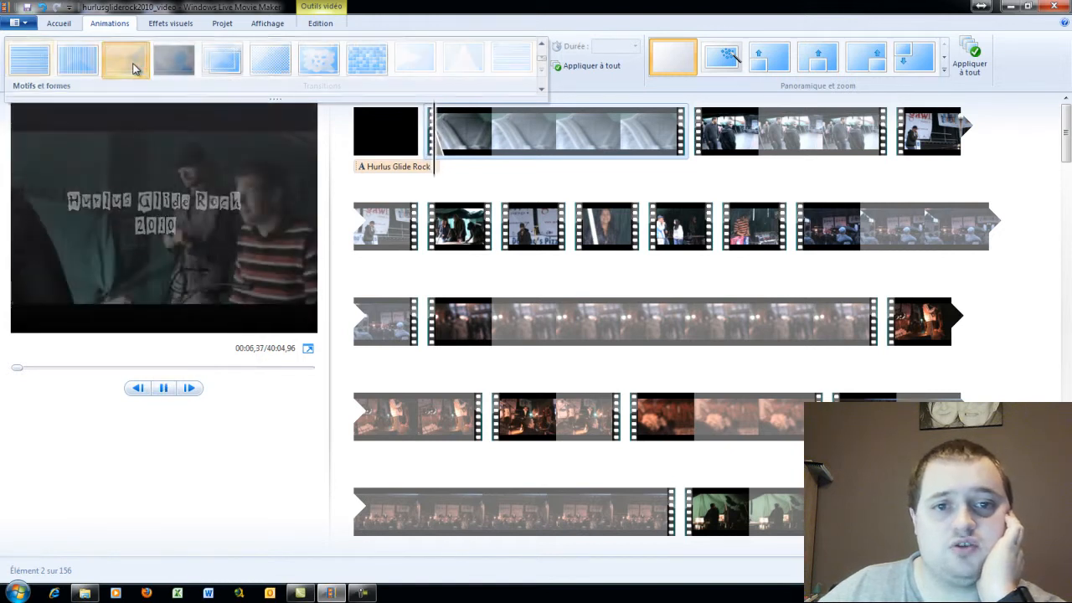
- Preview the film from the title through the transition into the first video clip, and check that clip's end
{"action": "left_click", "coordinate": [403, 151]}
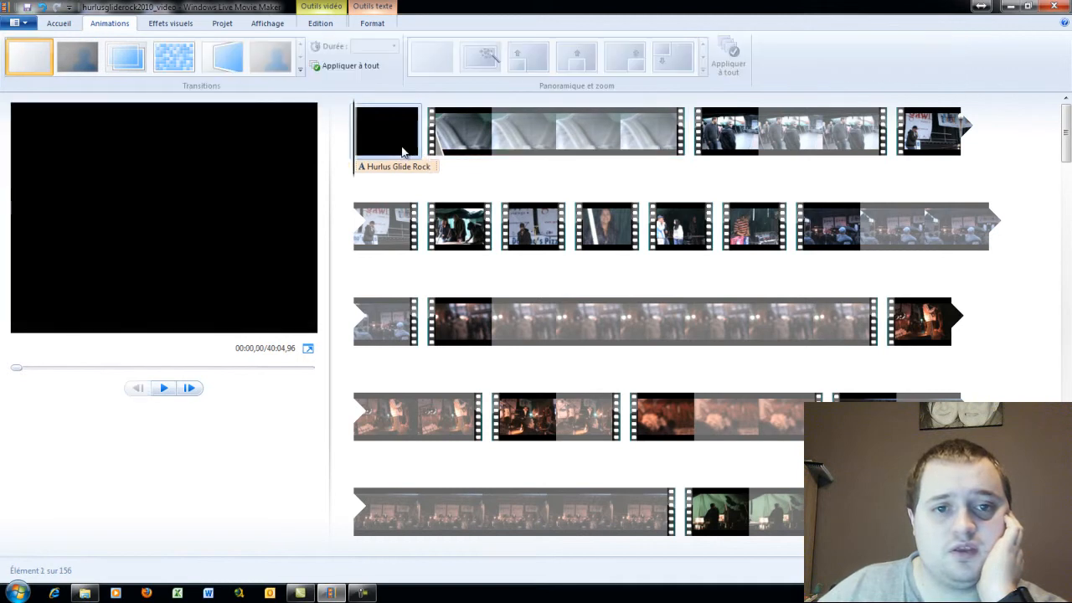
{"action": "left_click", "coordinate": [165, 393]}
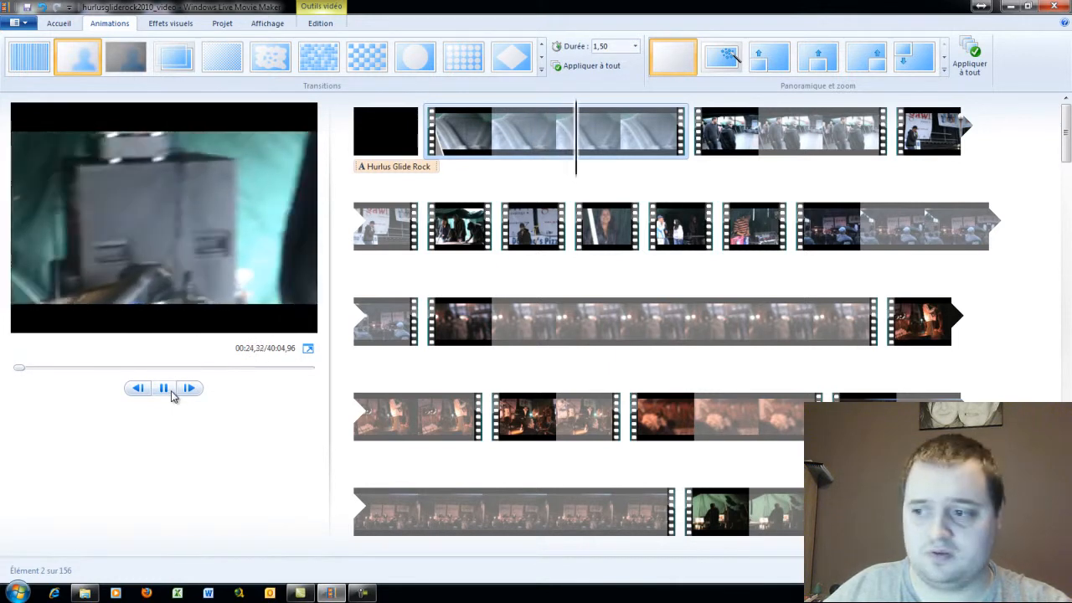
{"action": "left_click", "coordinate": [165, 391]}
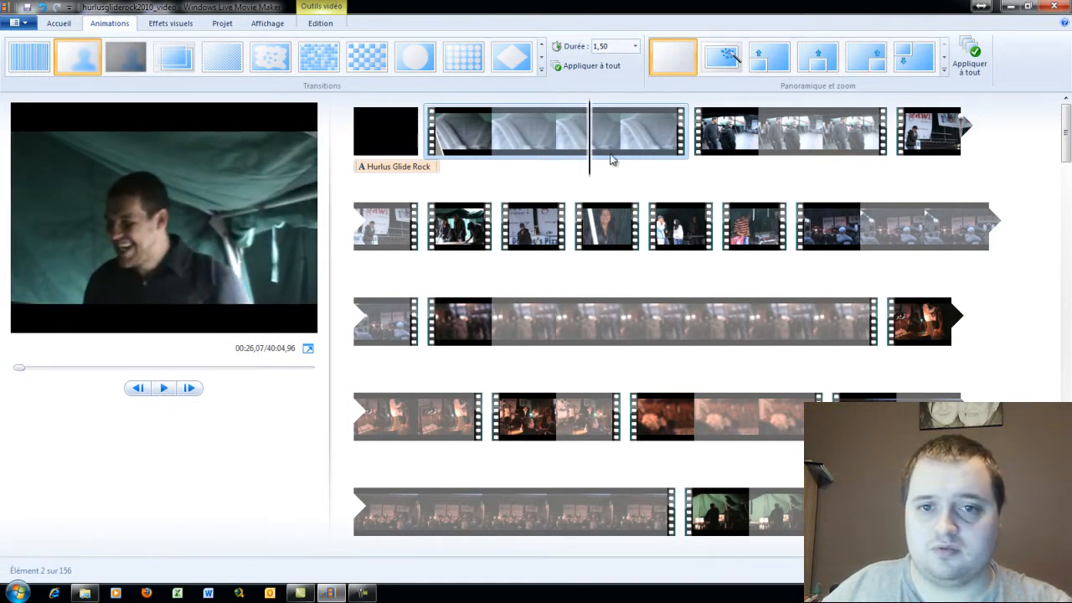
{"action": "left_click_drag", "start_coordinate": [634, 167], "coordinate": [673, 168]}
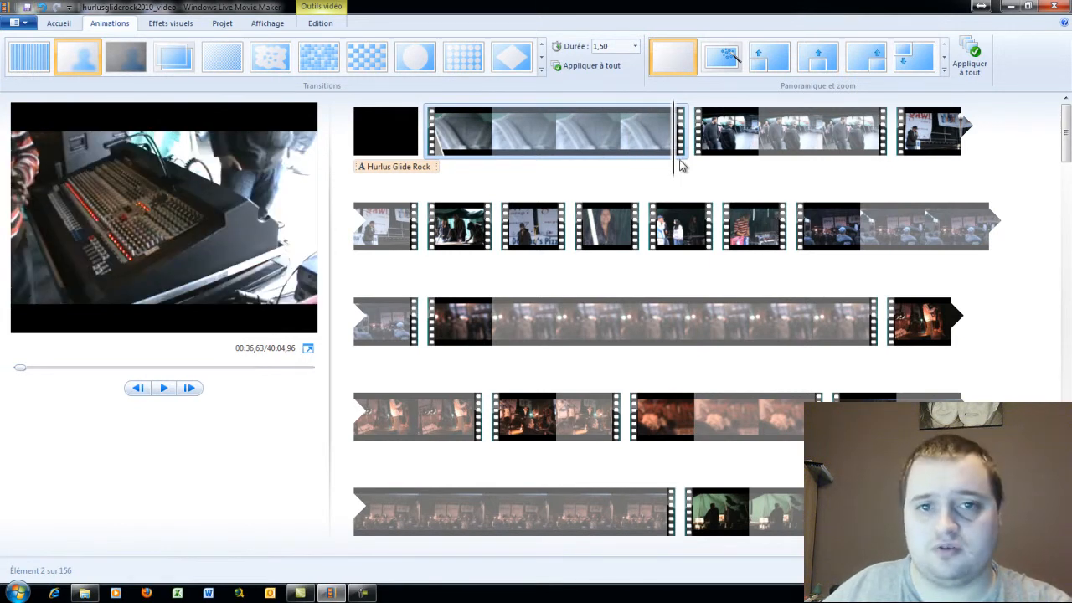
- Split the out-of-focus clip M2U00038.MPG at 02:33,09, where its blurry opening footage ends
{"action": "left_click", "coordinate": [492, 331]}
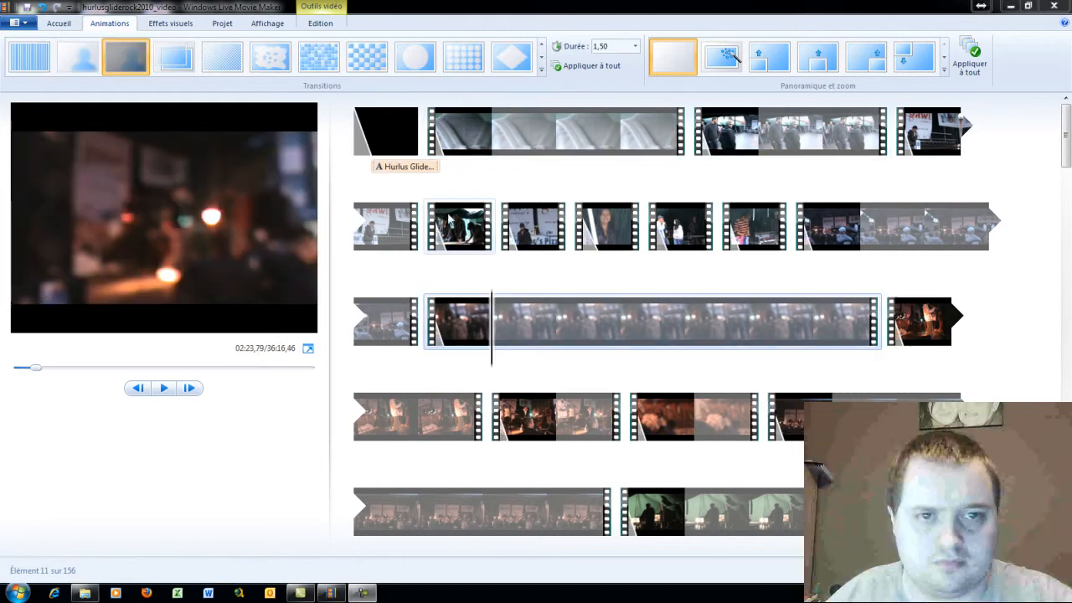
{"action": "left_click_drag", "start_coordinate": [491, 346], "coordinate": [443, 332]}
{"action": "left_click", "coordinate": [392, 234]}
{"action": "left_click_drag", "start_coordinate": [355, 264], "coordinate": [441, 281]}
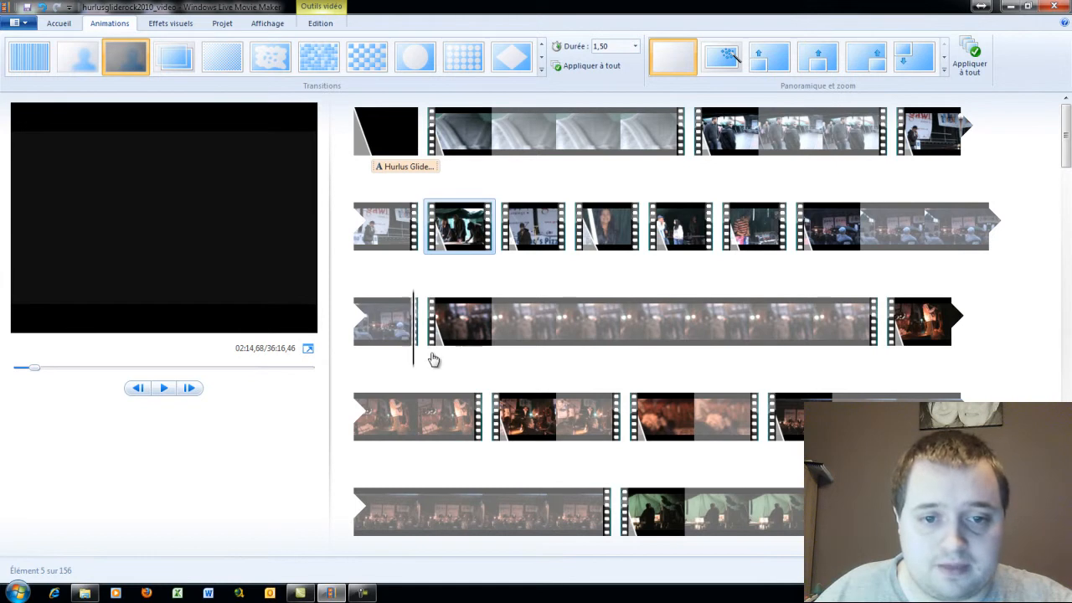
{"action": "mouse_move", "coordinate": [438, 358]}
{"action": "left_mouse_down"}
{"action": "mouse_move", "coordinate": [445, 352]}
{"action": "mouse_move", "coordinate": [432, 352]}
{"action": "left_mouse_up"}
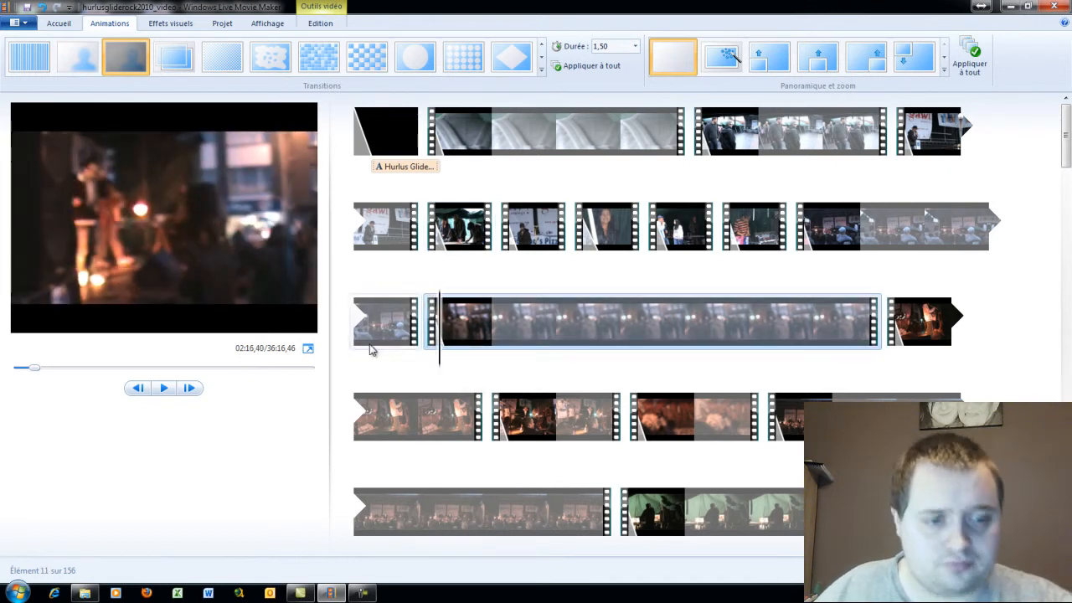
{"action": "left_click", "coordinate": [166, 390]}
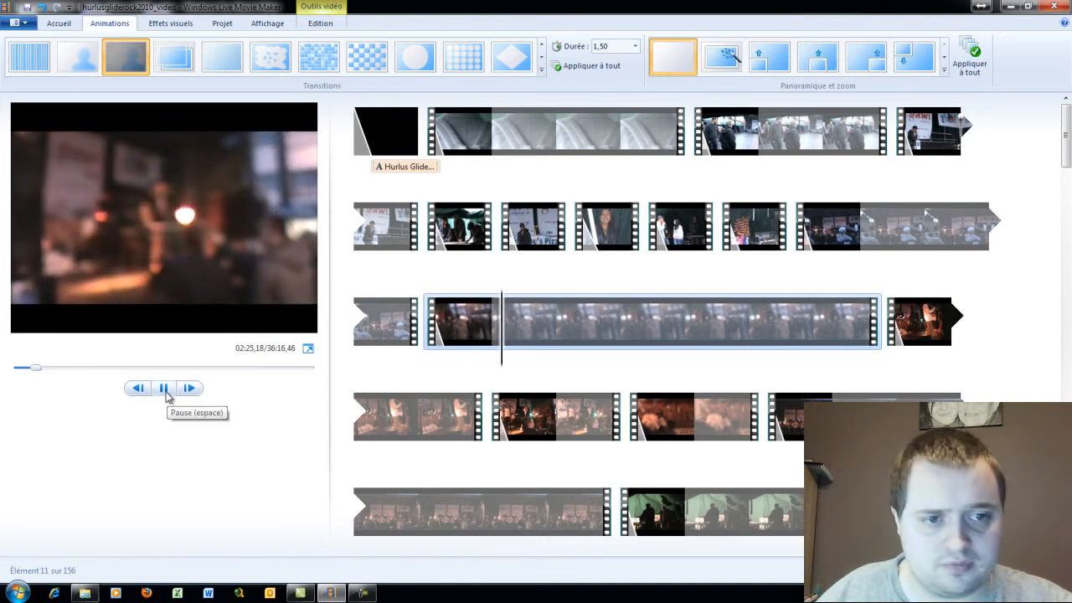
{"action": "left_click", "coordinate": [164, 389]}
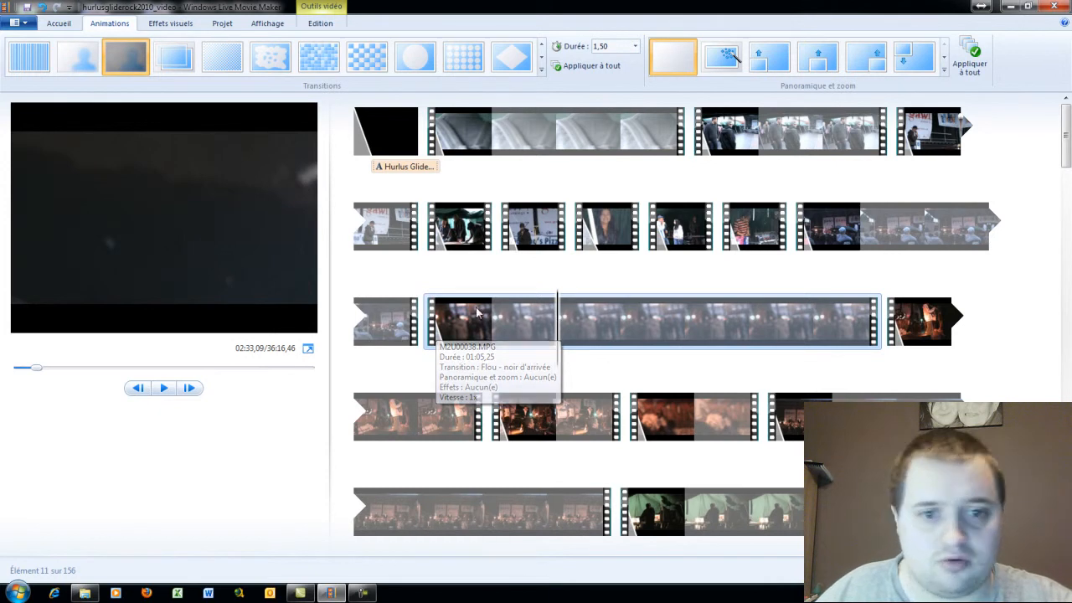
{"action": "right_click", "coordinate": [560, 324]}
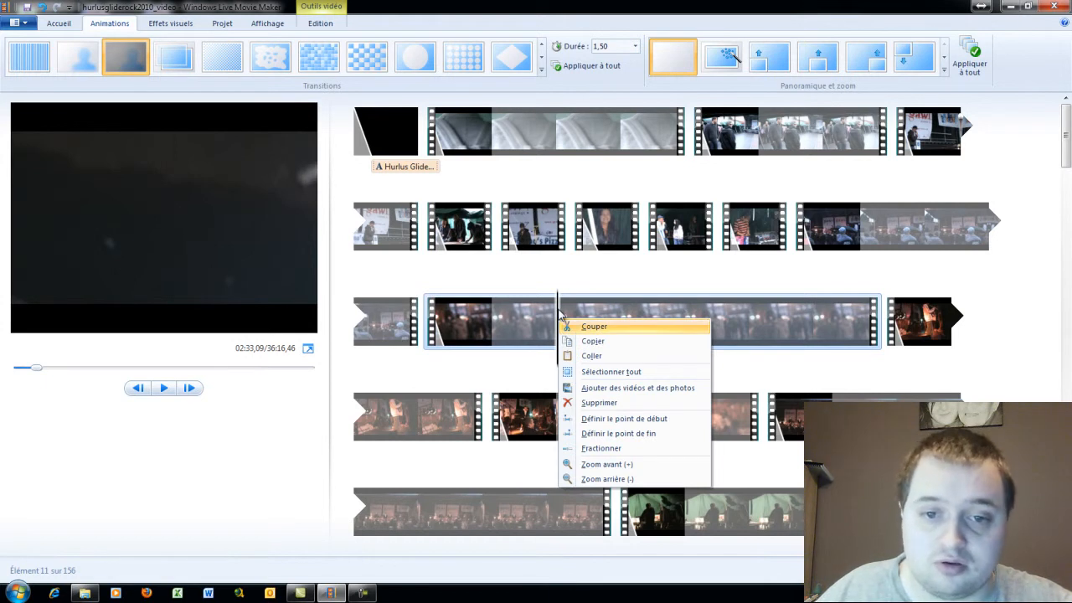
{"action": "right_click", "coordinate": [560, 317]}
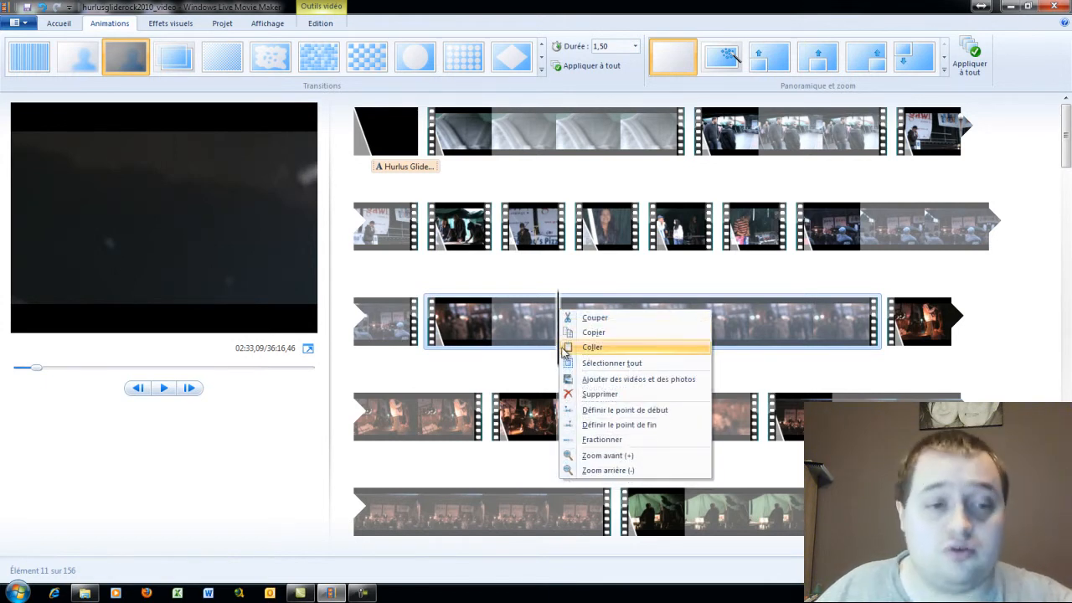
{"action": "left_click", "coordinate": [623, 450]}
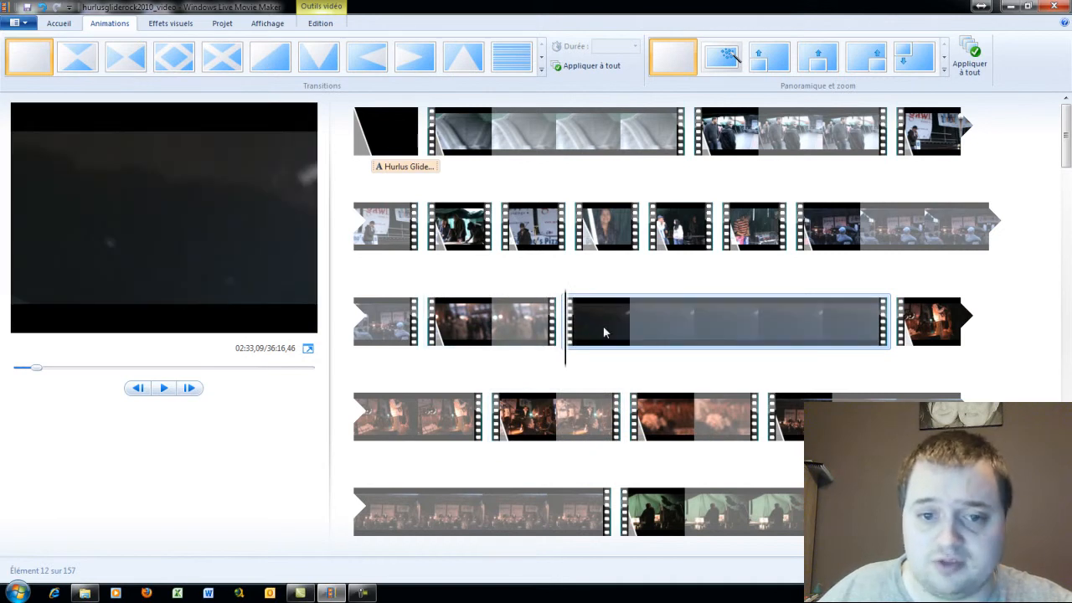
- Delete the blurry first part of the split clip from the film
{"action": "left_click", "coordinate": [509, 332]}
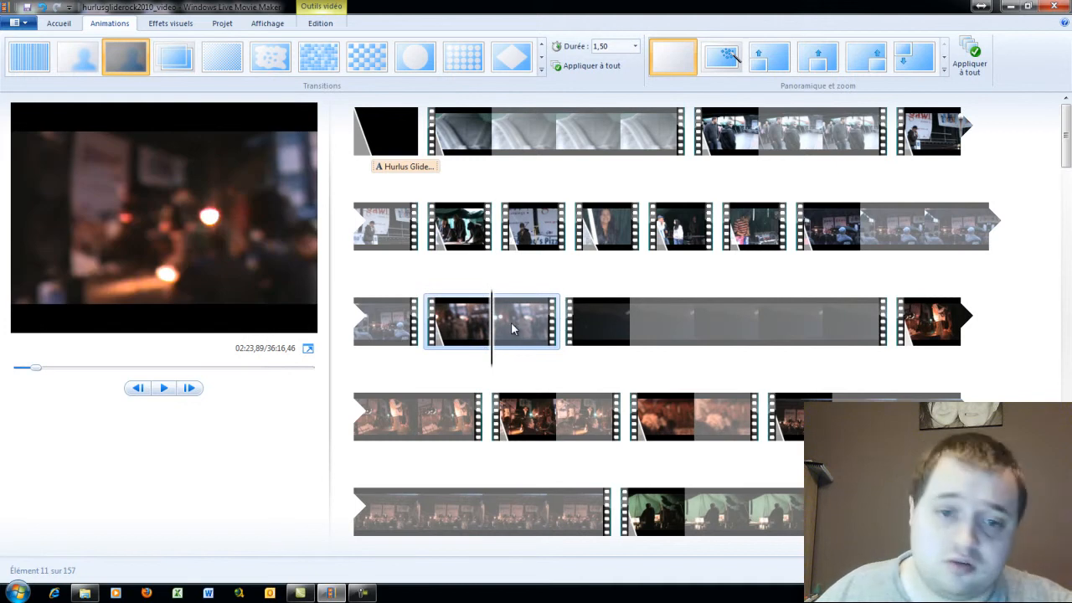
{"action": "right_click", "coordinate": [489, 333]}
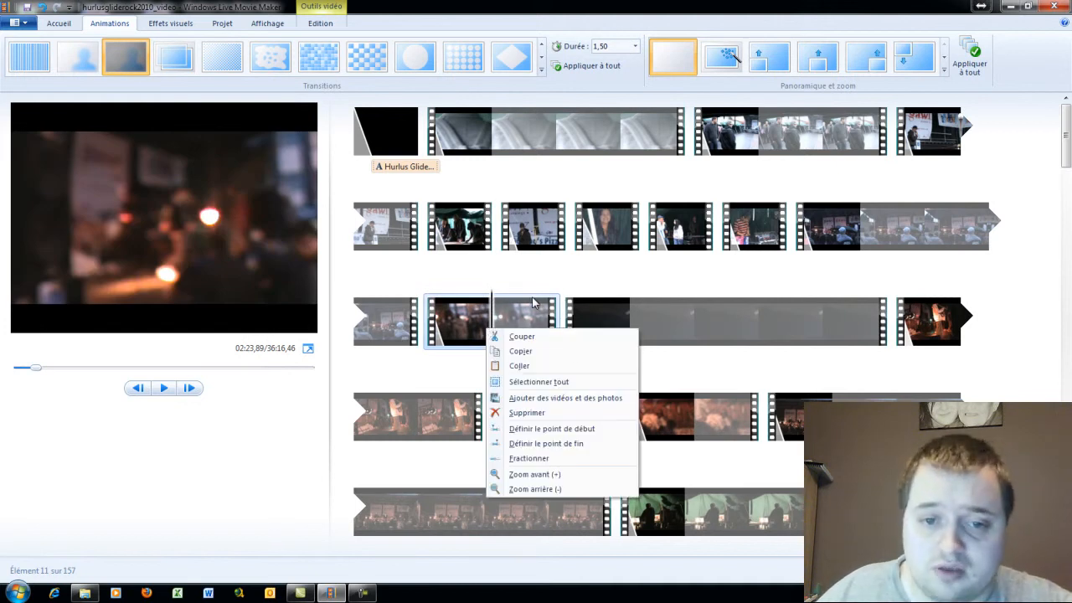
{"action": "left_click", "coordinate": [539, 414]}
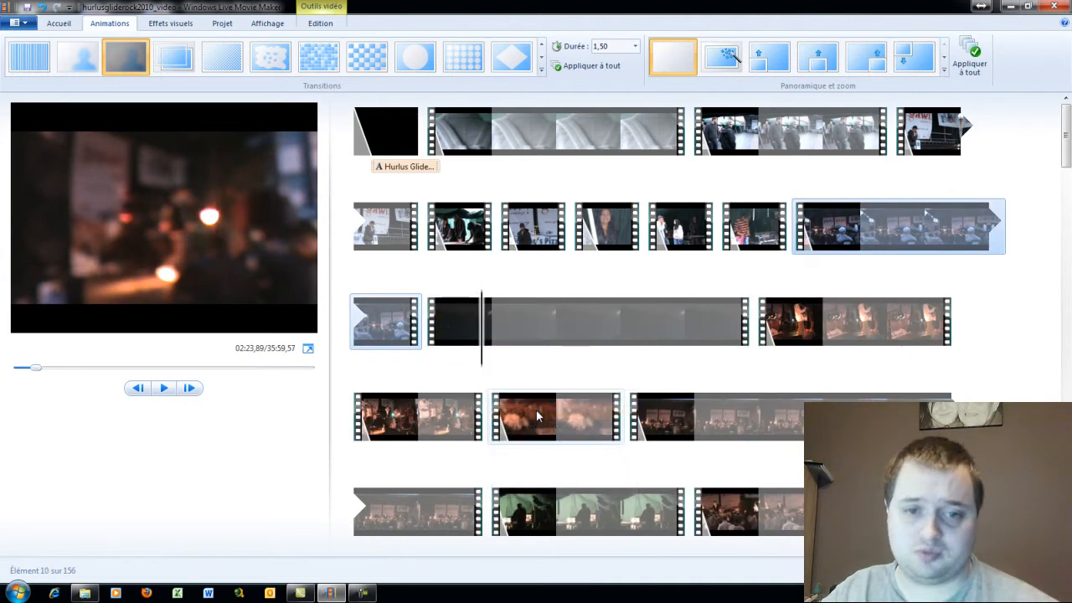
- Add a dissolve transition at the start of the remaining dark part of the split clip
{"action": "left_click", "coordinate": [457, 352]}
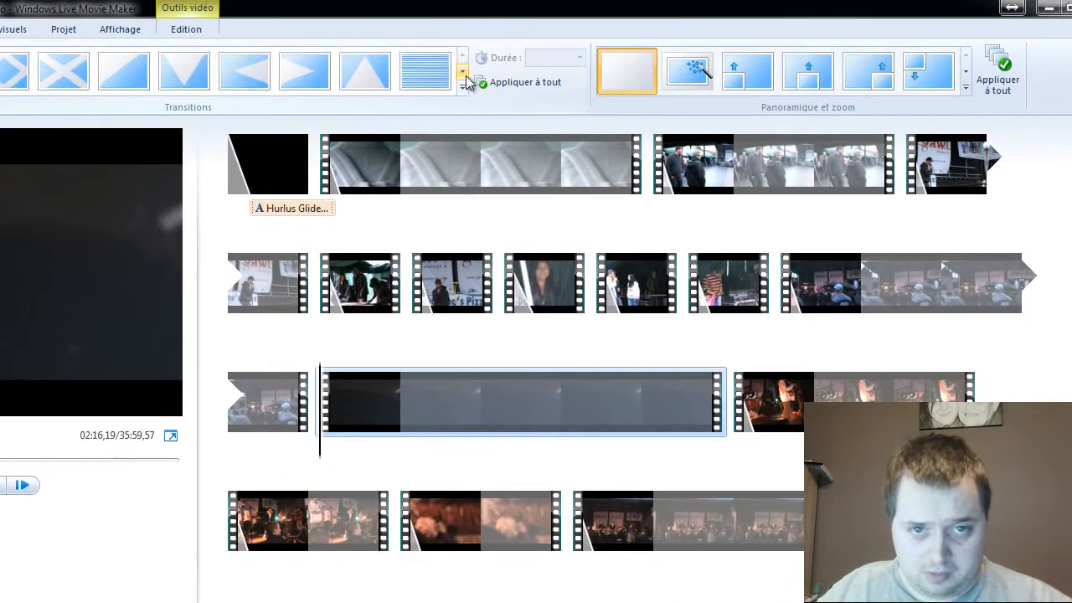
{"action": "left_click", "coordinate": [542, 57]}
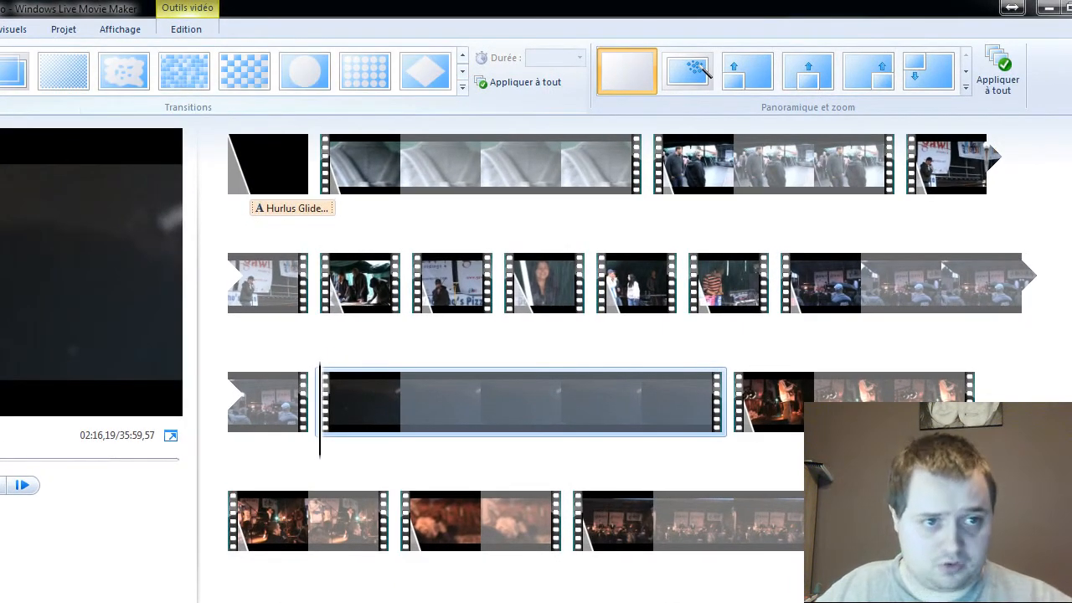
{"action": "left_click", "coordinate": [3, 74]}
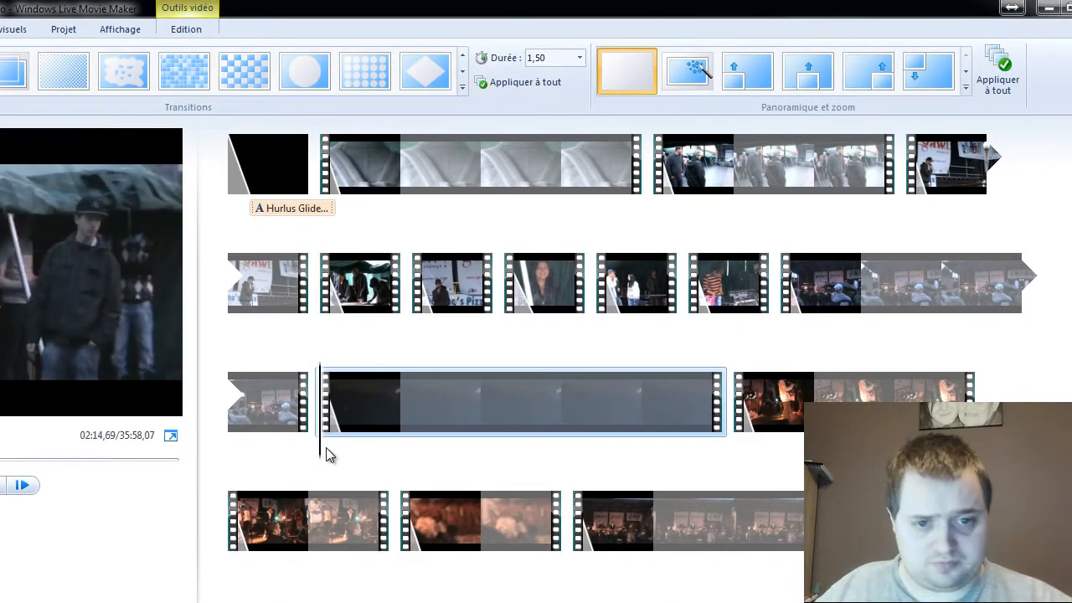
- Play across the new transition, then check the rest of the dark clip and the clips that follow it
{"action": "left_click_drag", "start_coordinate": [312, 450], "coordinate": [293, 450]}
{"action": "left_click", "coordinate": [3, 487]}
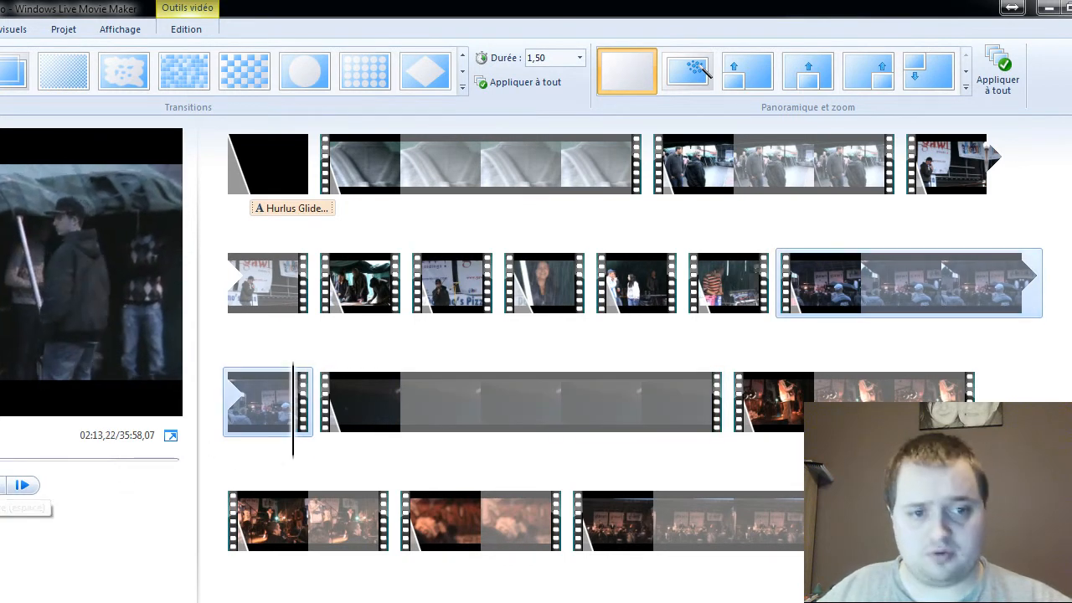
{"action": "left_click", "coordinate": [2, 487]}
{"action": "left_click_drag", "start_coordinate": [371, 450], "coordinate": [700, 475]}
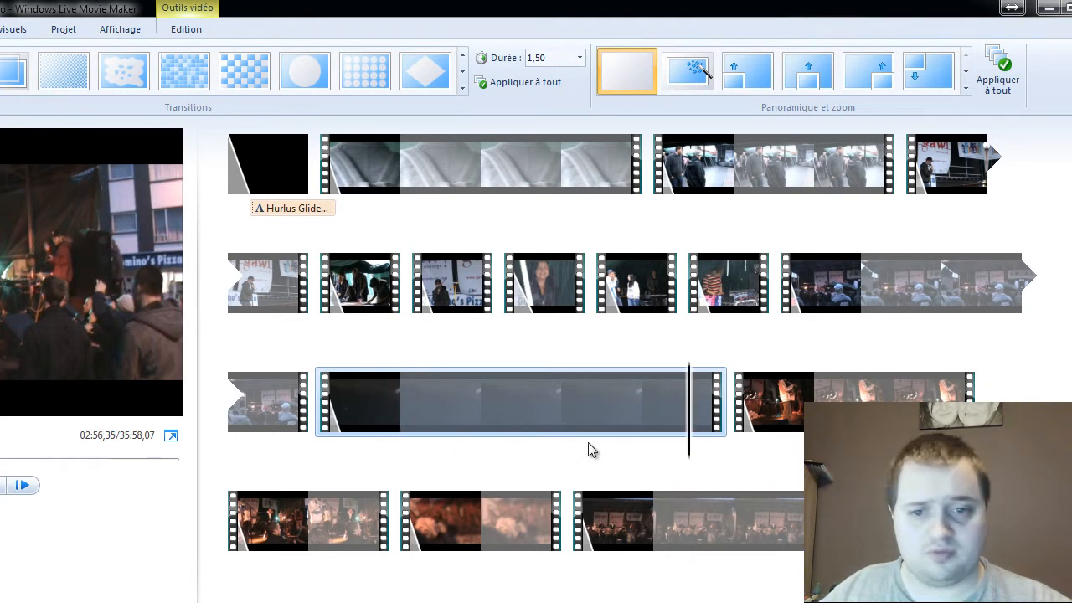
{"action": "left_click", "coordinate": [561, 419]}
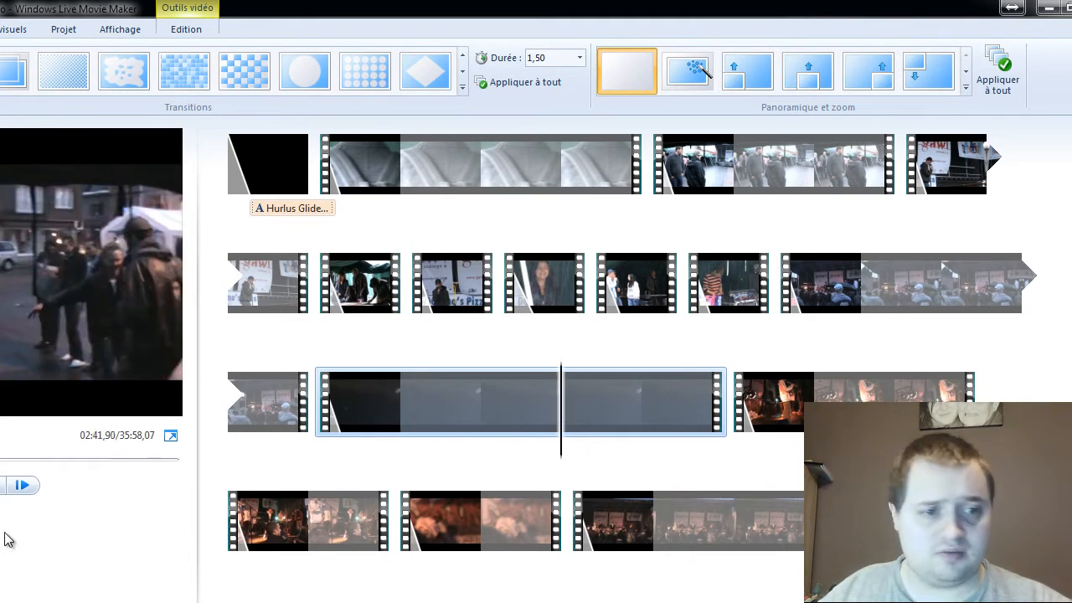
{"action": "left_click", "coordinate": [813, 391]}
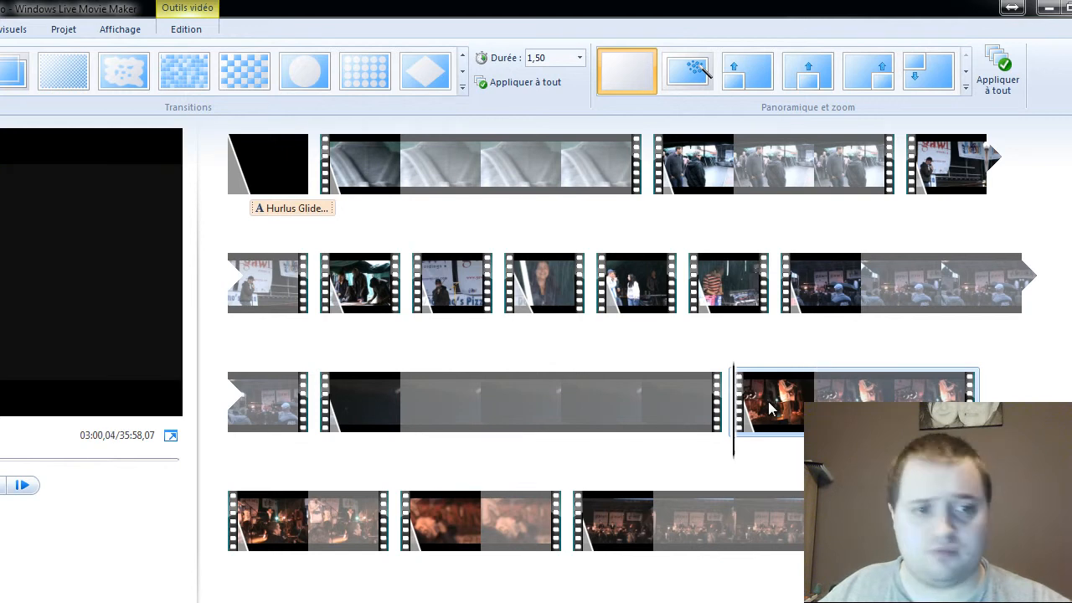
{"action": "left_click", "coordinate": [418, 517]}
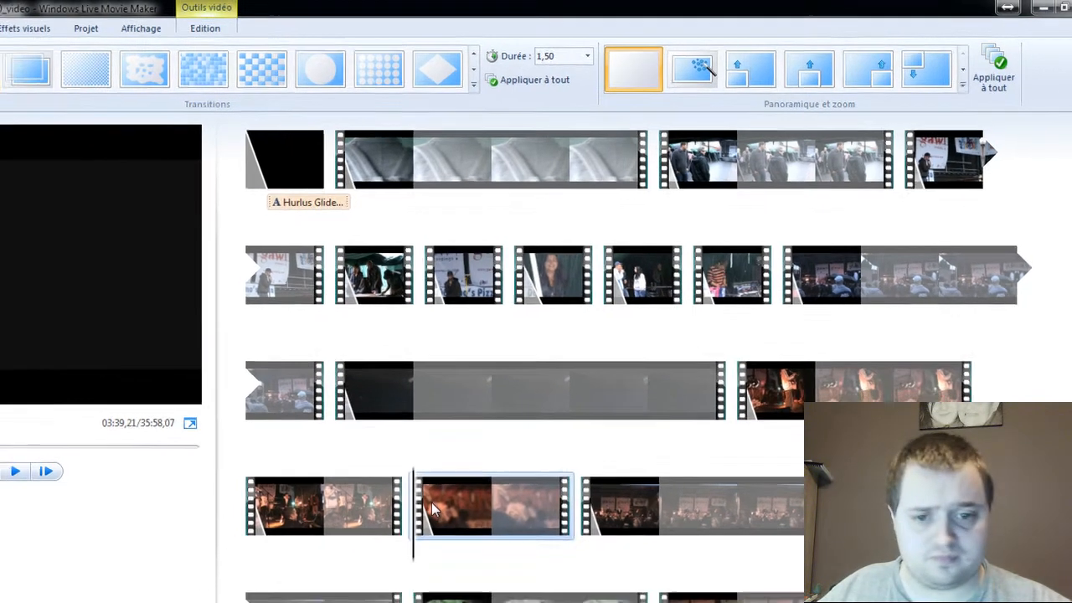
- Play the blurry orange stage clip M2U00041.MPG to check its footage, and preview a point in the dark concert clip after it
{"action": "left_click", "coordinate": [324, 506]}
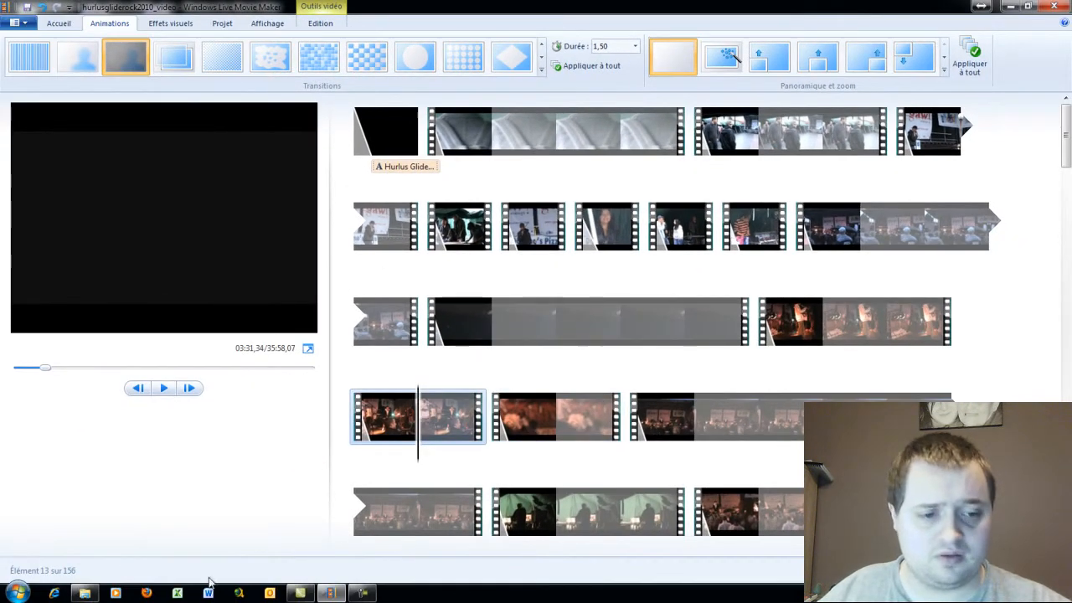
{"action": "left_click", "coordinate": [175, 385]}
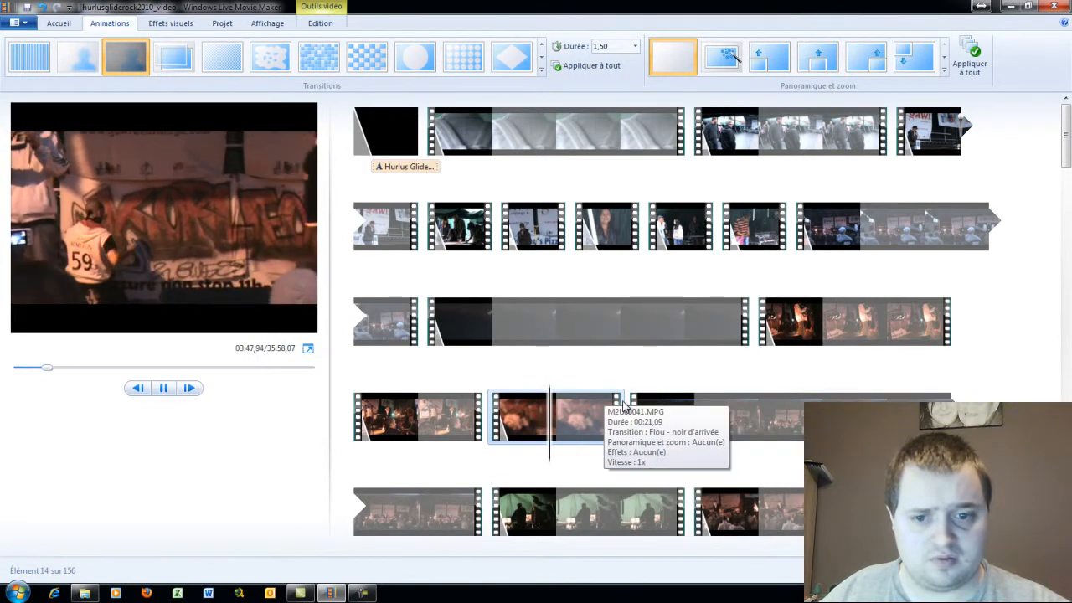
{"action": "left_click", "coordinate": [164, 388]}
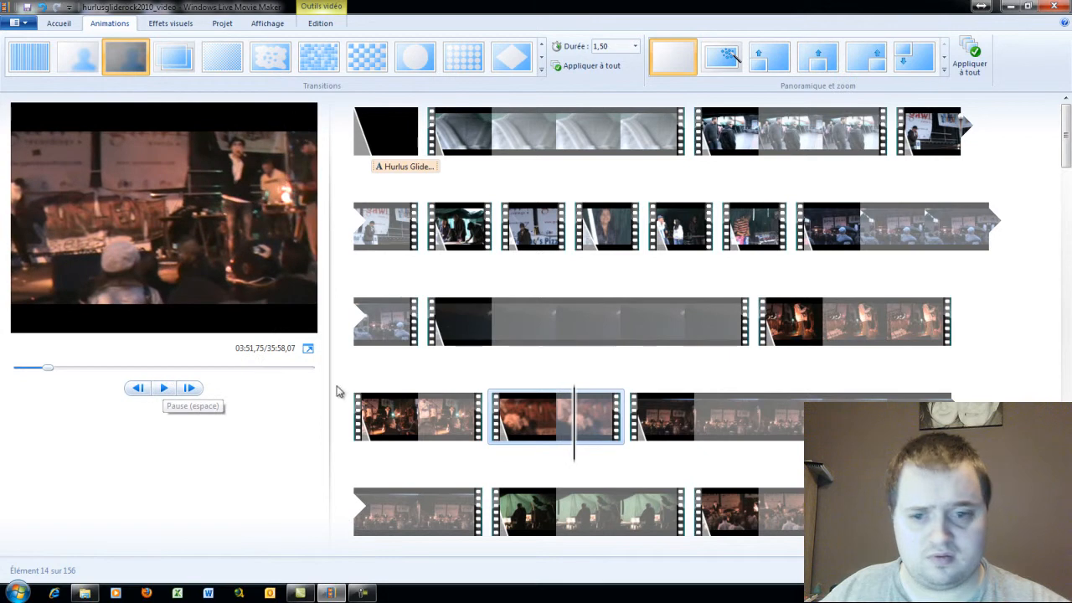
{"action": "left_click_drag", "start_coordinate": [578, 457], "coordinate": [758, 453]}
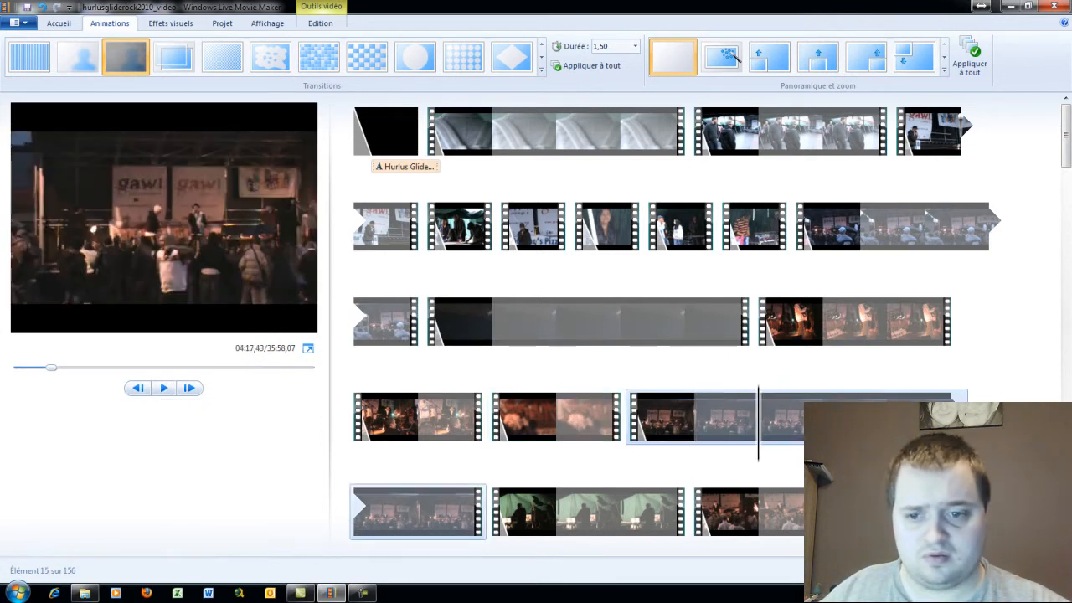
- Look through the clips in the rest of the film and check the end of the last night clip before the daytime footage
{"action": "scroll", "coordinate": [758, 453], "scroll_direction": "down", "scroll_amount": 1}
{"action": "scroll", "coordinate": [662, 326], "scroll_direction": "down", "scroll_amount": 4}
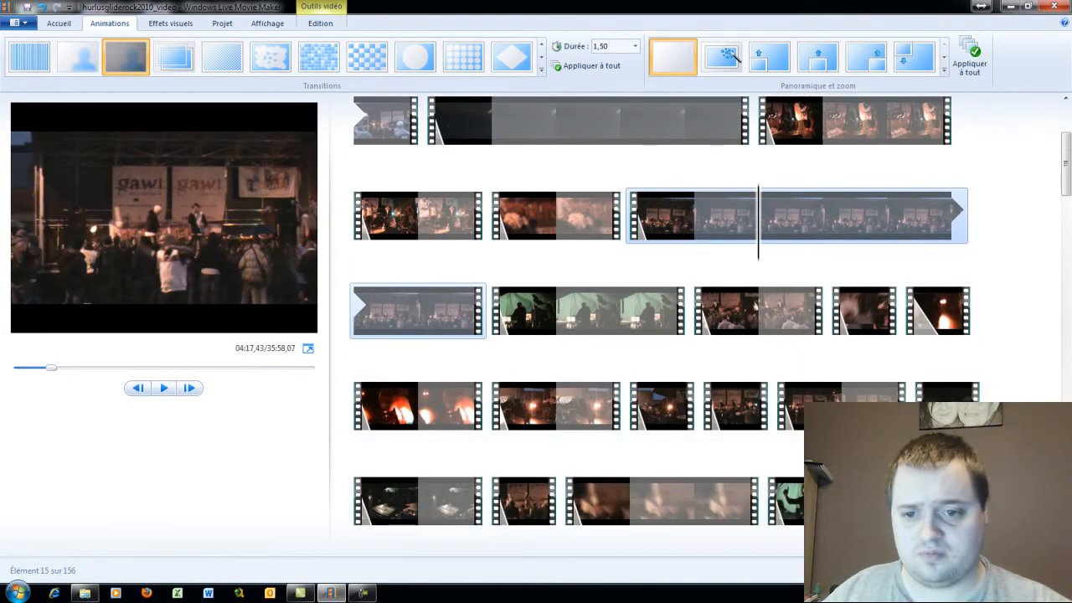
{"action": "scroll", "coordinate": [661, 327], "scroll_direction": "down", "scroll_amount": 6}
{"action": "scroll", "coordinate": [662, 326], "scroll_direction": "down", "scroll_amount": 5}
{"action": "scroll", "coordinate": [647, 190], "scroll_direction": "down", "scroll_amount": 4}
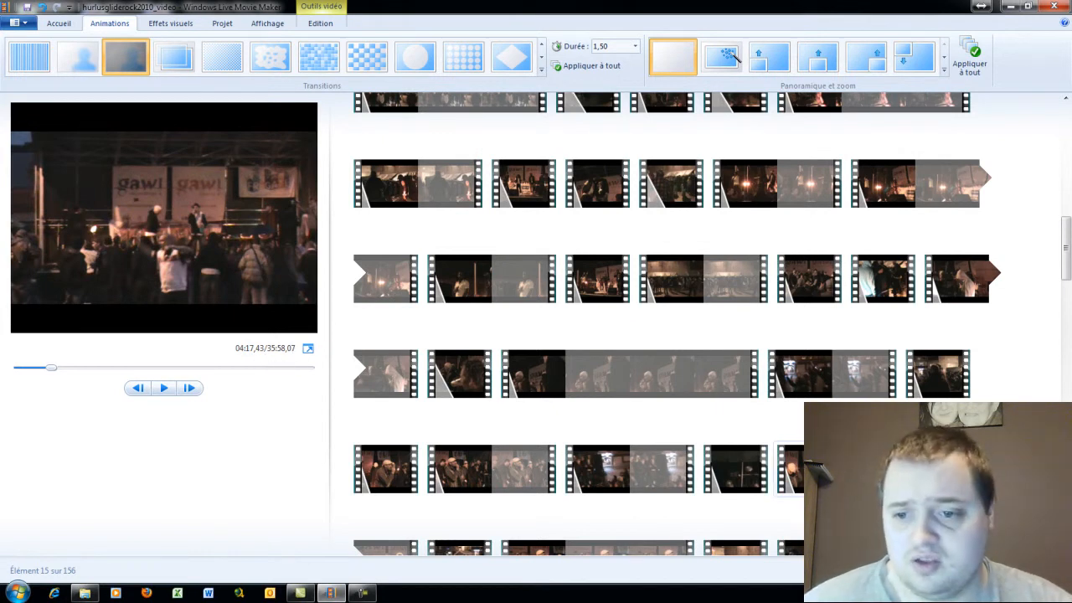
{"action": "scroll", "coordinate": [670, 327], "scroll_direction": "down", "scroll_amount": 2}
{"action": "scroll", "coordinate": [779, 463], "scroll_direction": "down", "scroll_amount": 1}
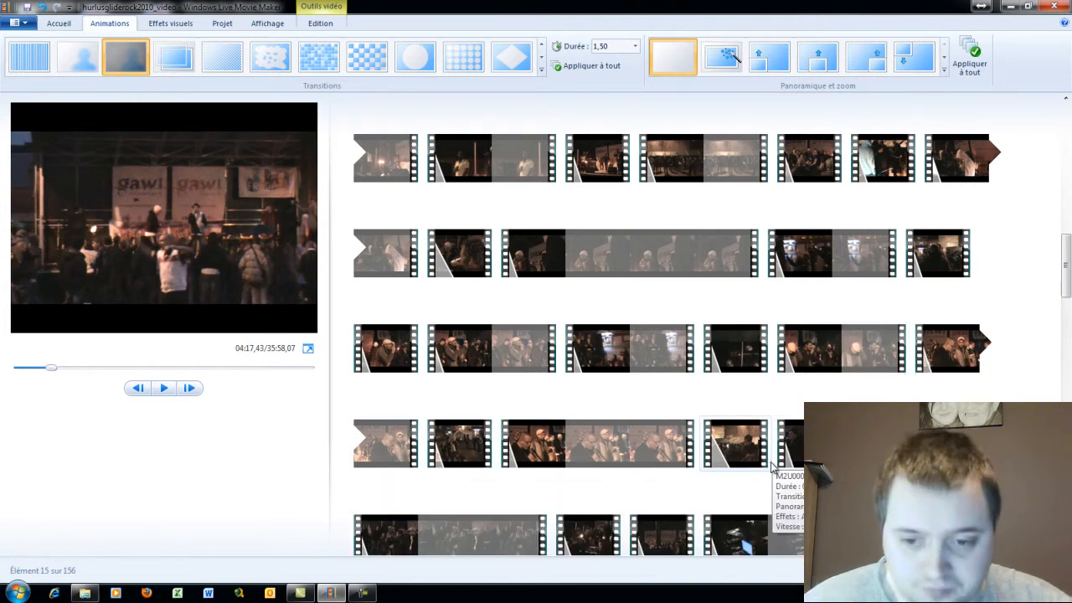
{"action": "scroll", "coordinate": [772, 460], "scroll_direction": "down", "scroll_amount": 2}
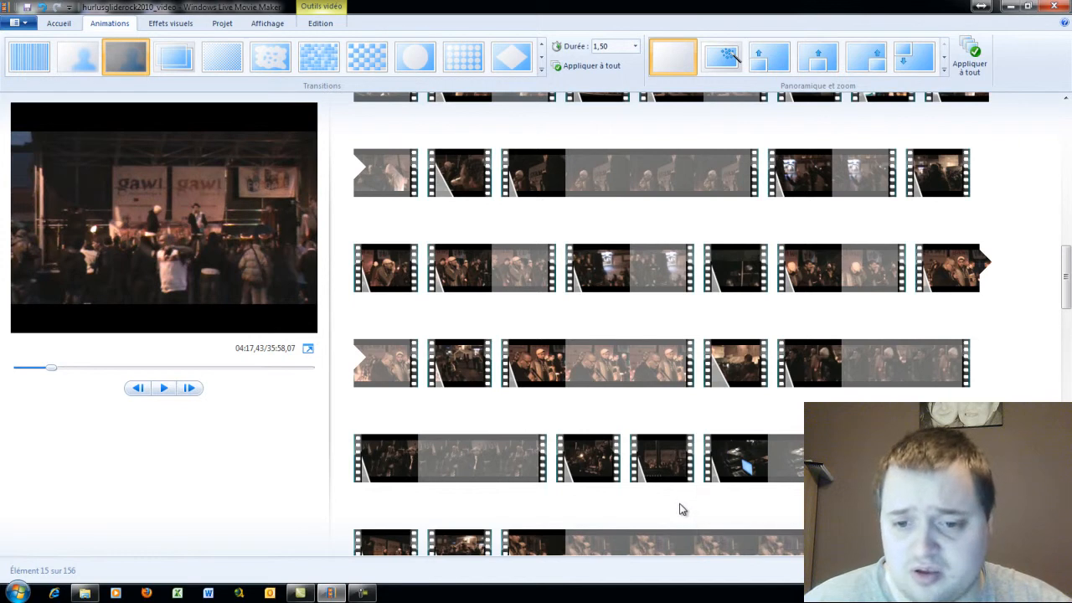
{"action": "scroll", "coordinate": [674, 509], "scroll_direction": "down", "scroll_amount": 1}
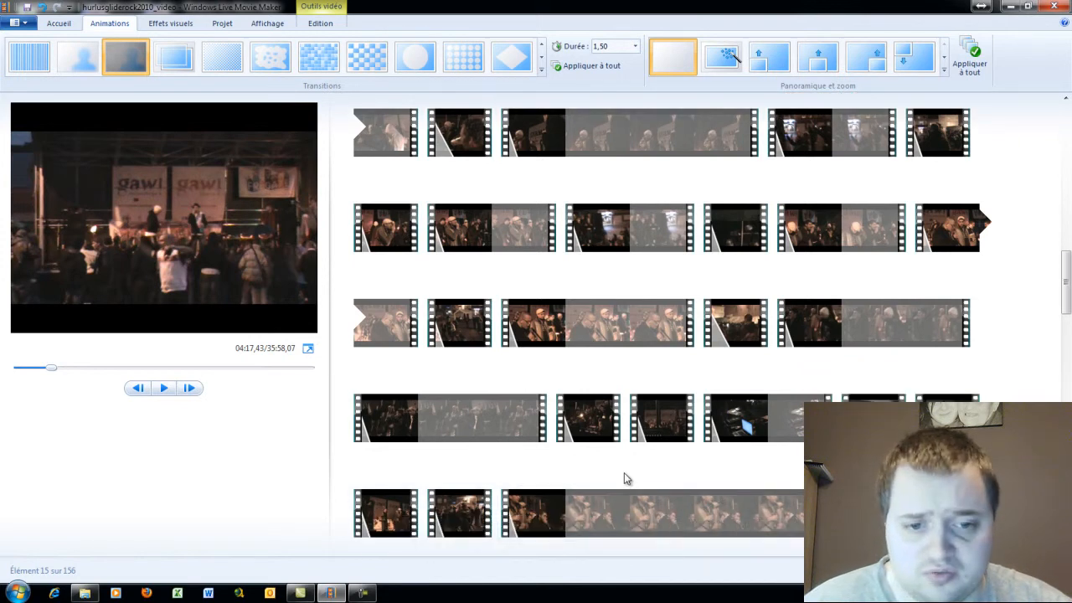
{"action": "scroll", "coordinate": [624, 474], "scroll_direction": "down", "scroll_amount": 1}
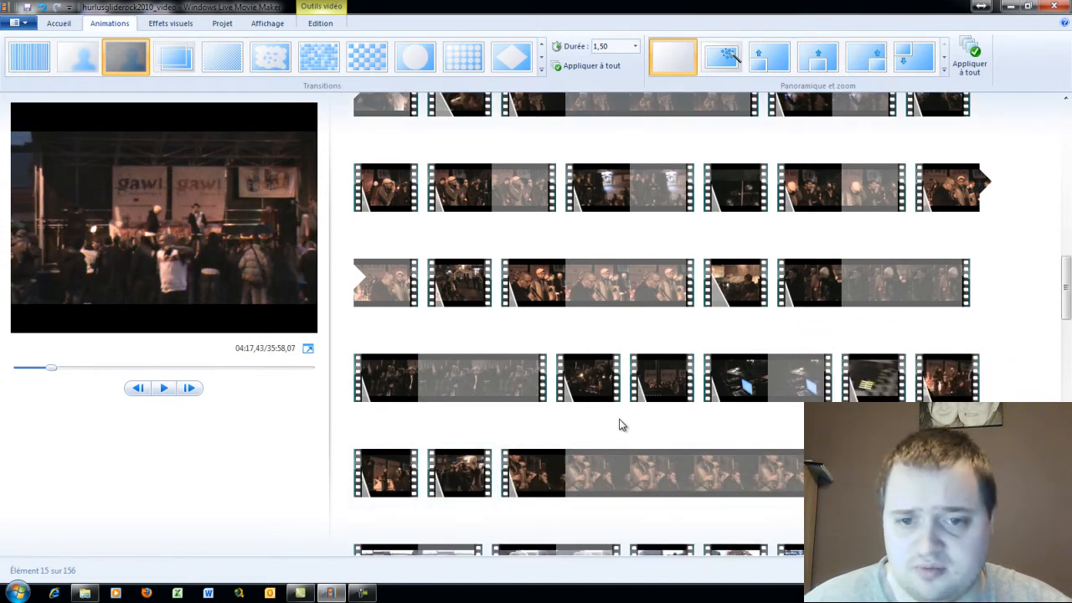
{"action": "scroll", "coordinate": [613, 423], "scroll_direction": "down", "scroll_amount": 3}
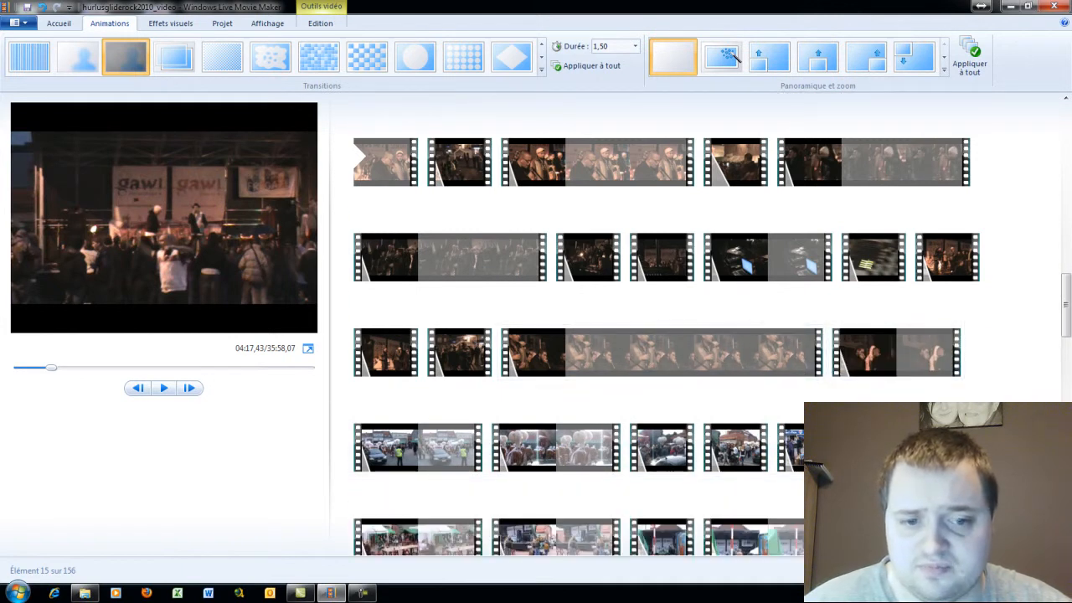
{"action": "left_click", "coordinate": [757, 448]}
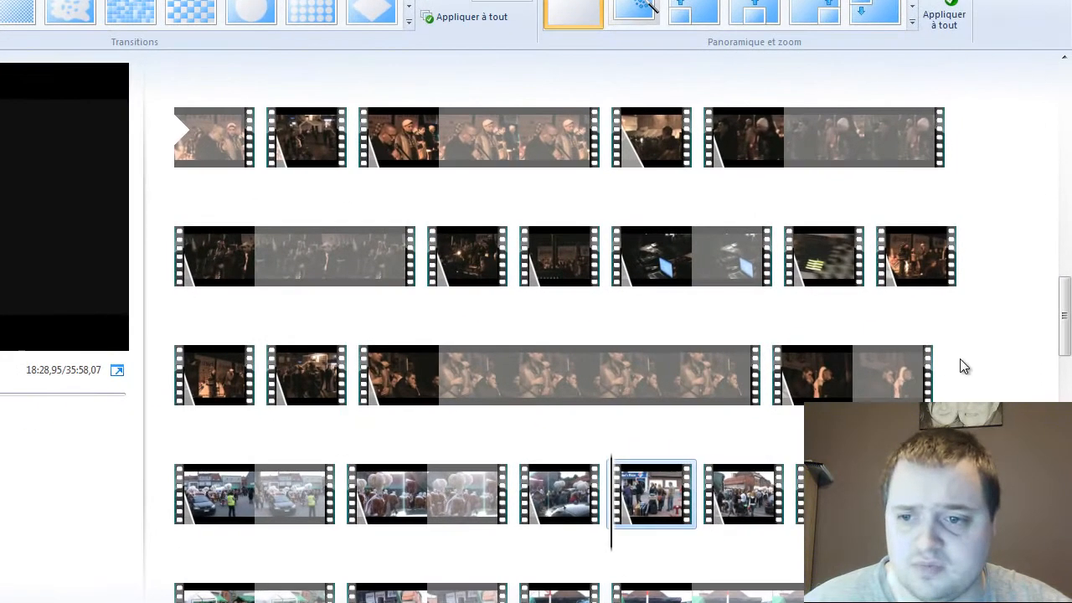
{"action": "left_click", "coordinate": [932, 367]}
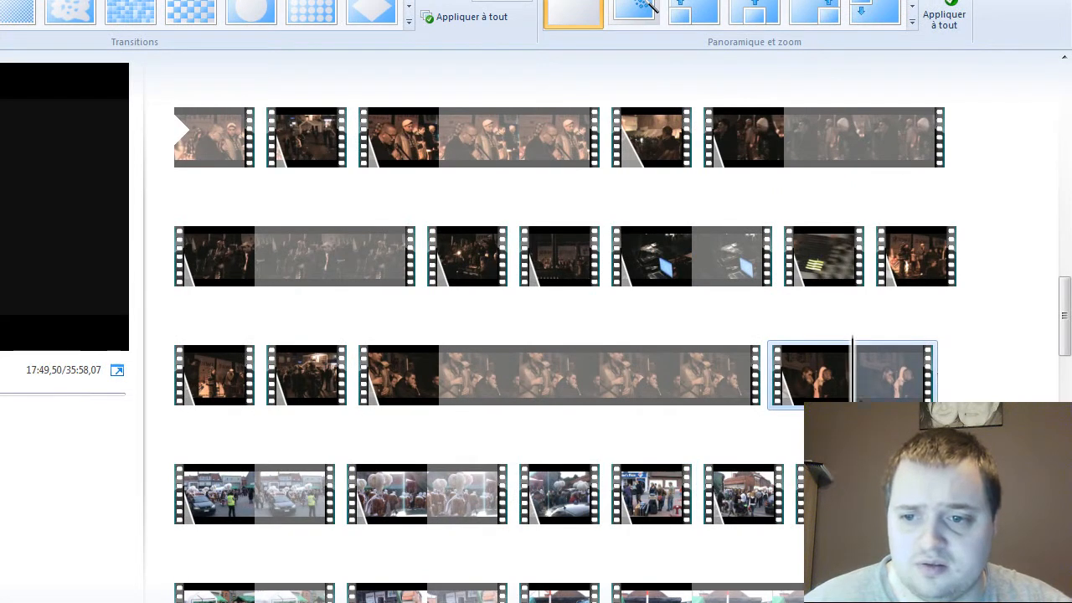
{"action": "left_click_drag", "start_coordinate": [853, 373], "coordinate": [933, 372]}
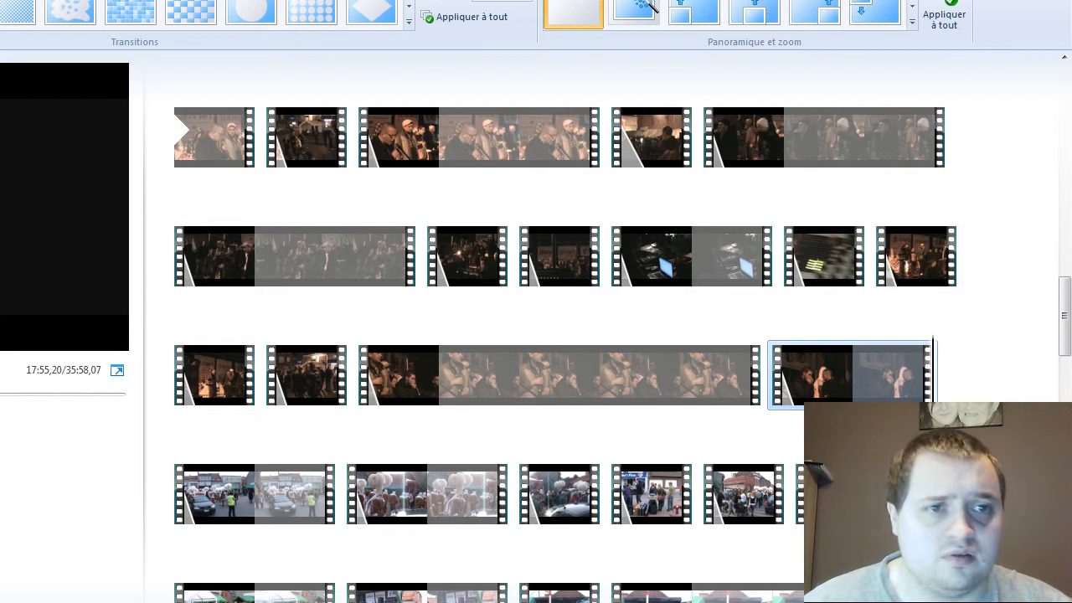
- Preview visual effects such as Flou, Déformer and Cinématique on the clip of people under the green tent, near the film's beginning
{"action": "left_click", "coordinate": [0, 0]}
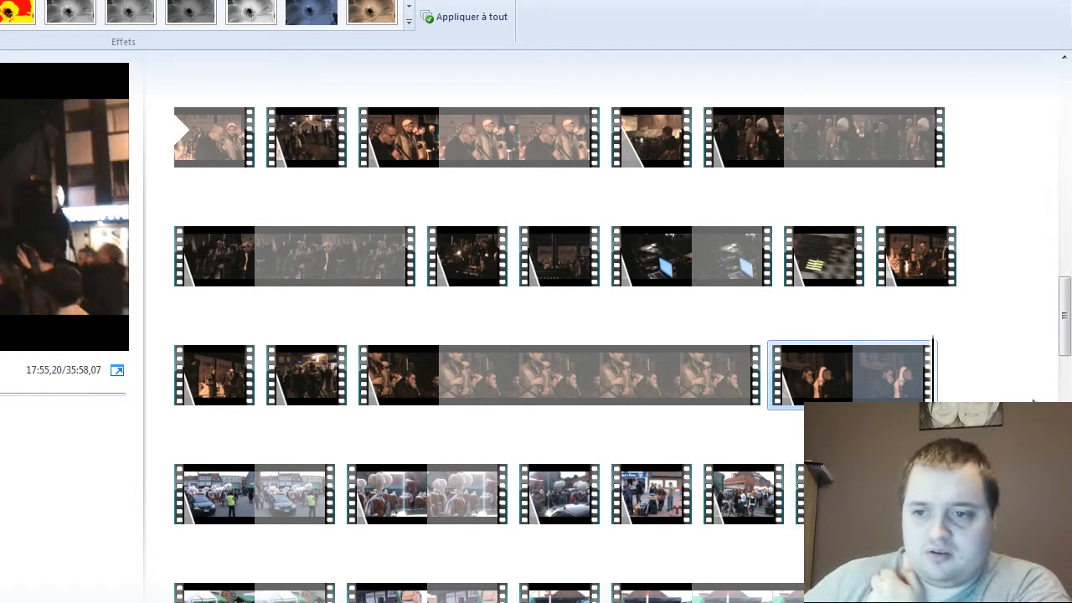
{"action": "left_click_drag", "start_coordinate": [1065, 320], "coordinate": [1066, 320]}
{"action": "left_click_drag", "start_coordinate": [1051, 260], "coordinate": [1023, 72]}
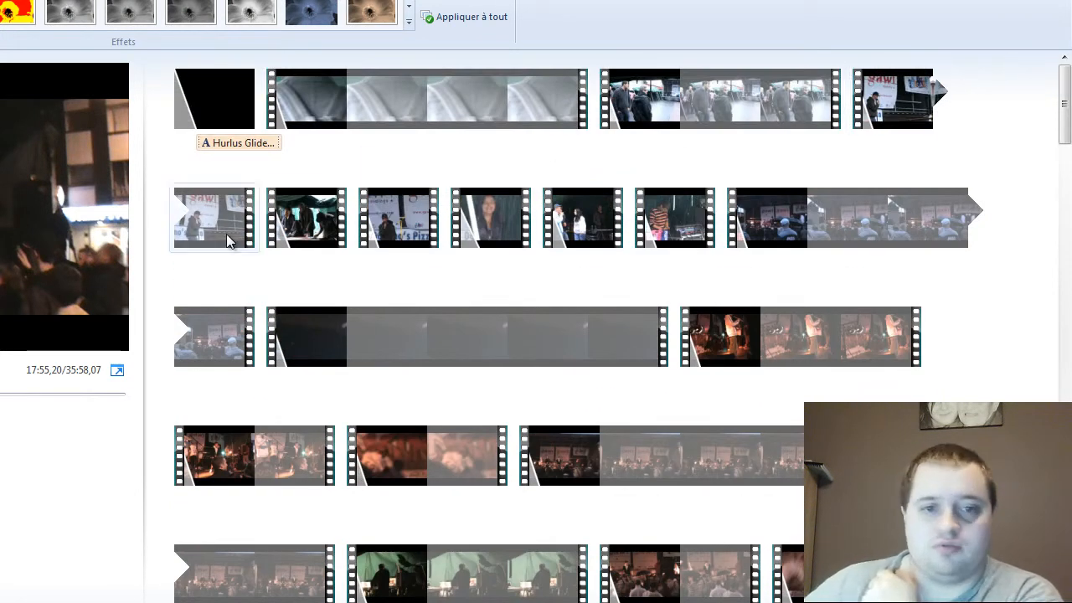
{"action": "left_click", "coordinate": [300, 230]}
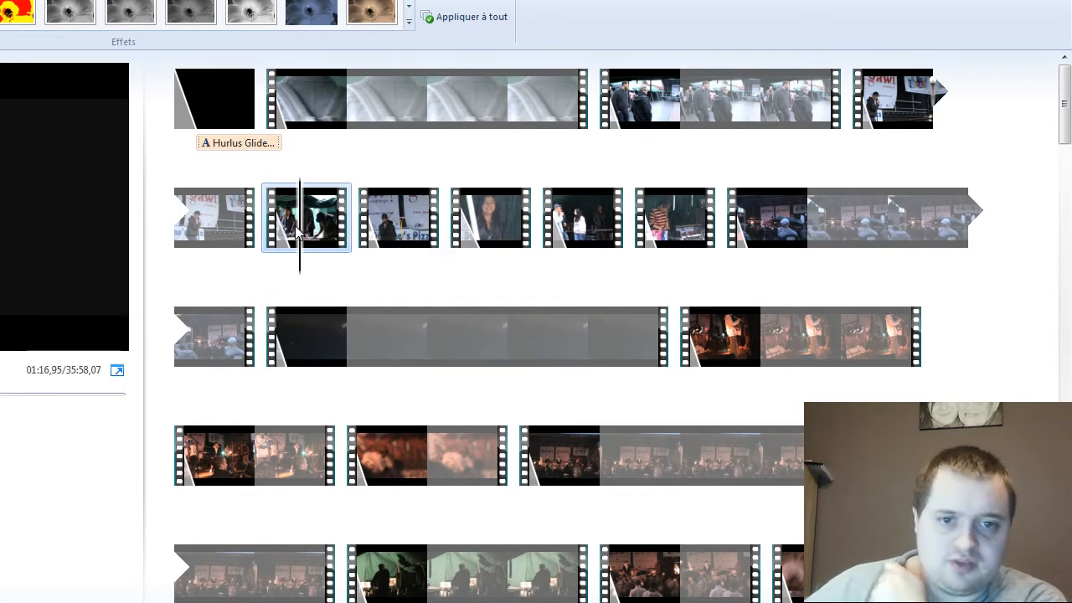
{"action": "left_click", "coordinate": [273, 235]}
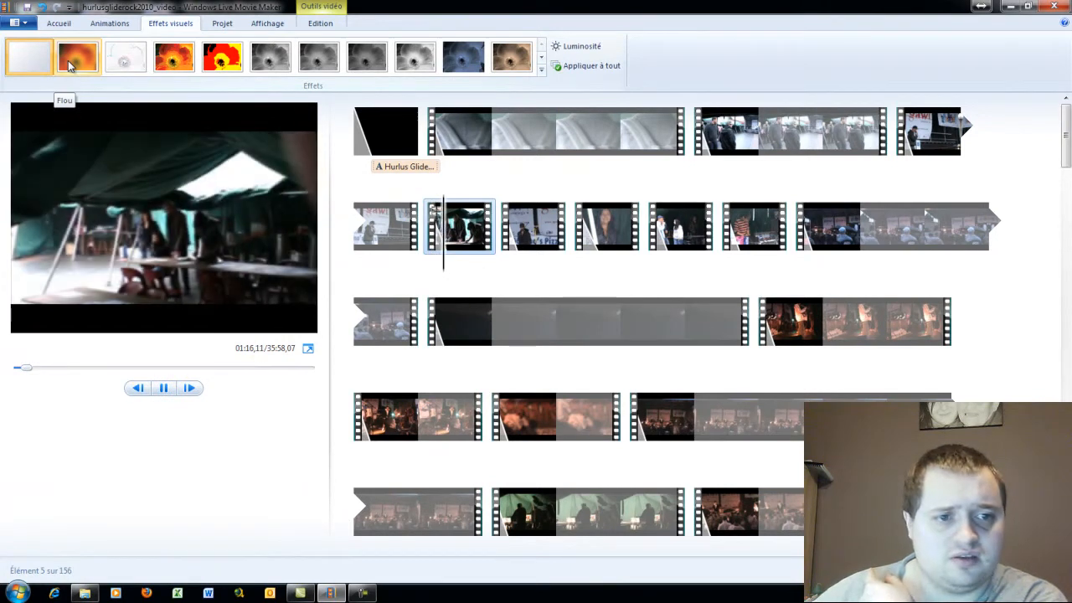
{"action": "left_click", "coordinate": [541, 57]}
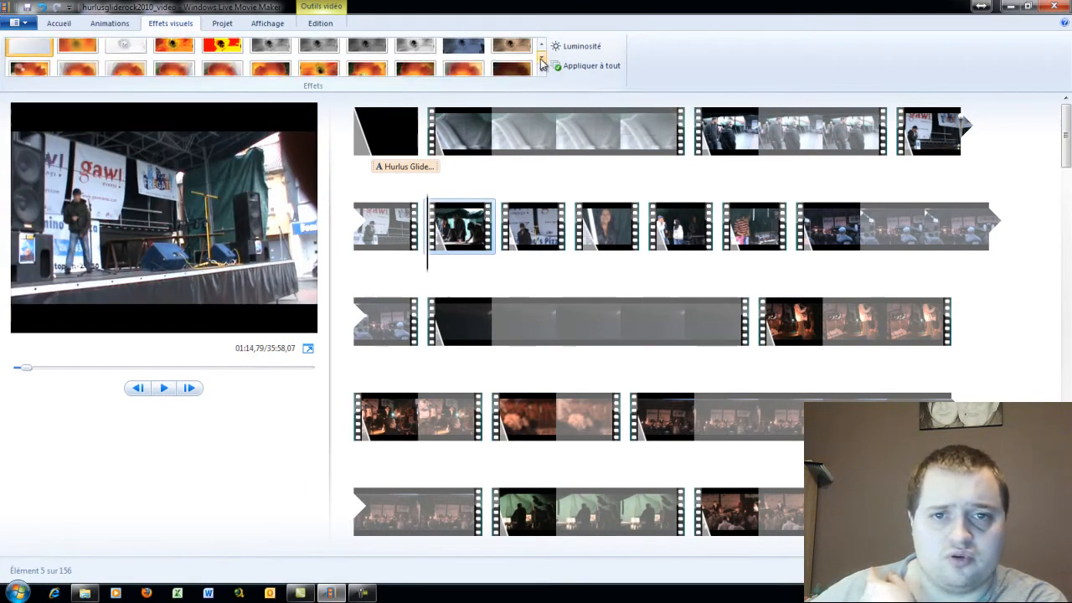
{"action": "left_click", "coordinate": [542, 58]}
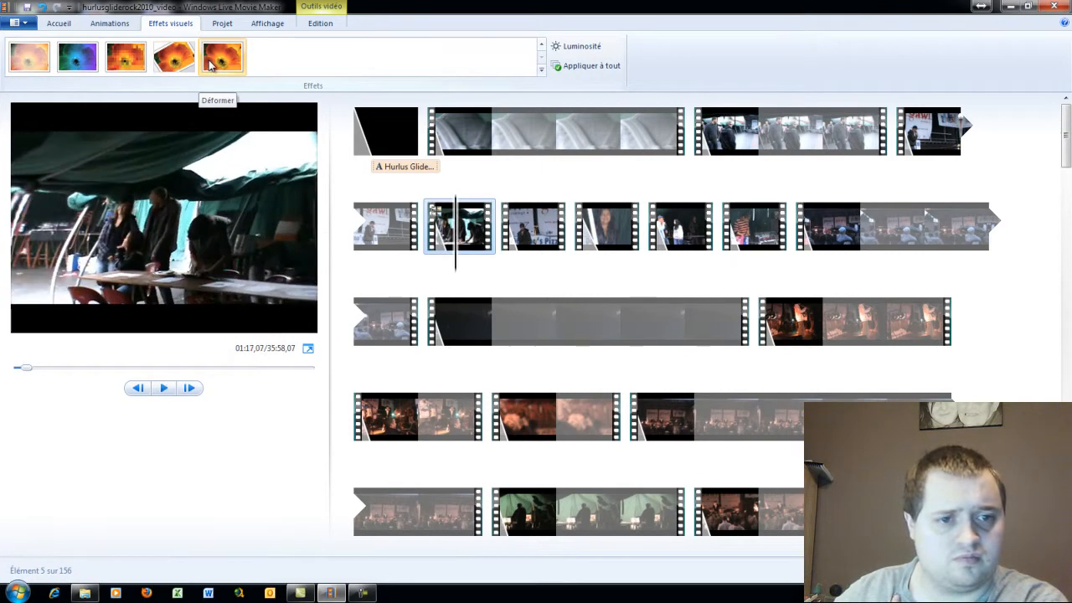
{"action": "left_click", "coordinate": [542, 48]}
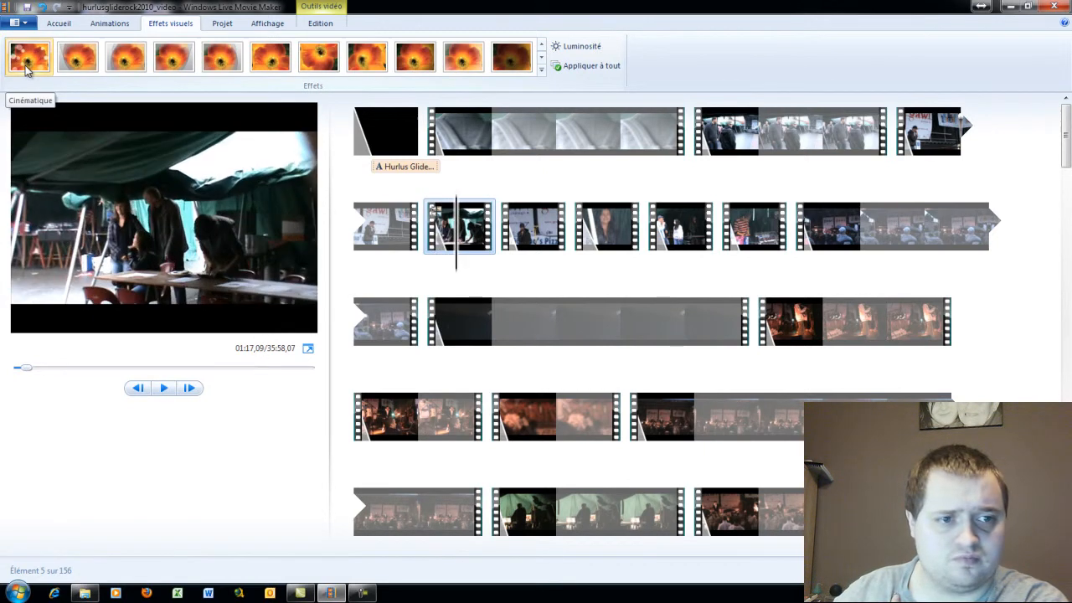
{"action": "left_click", "coordinate": [81, 65]}
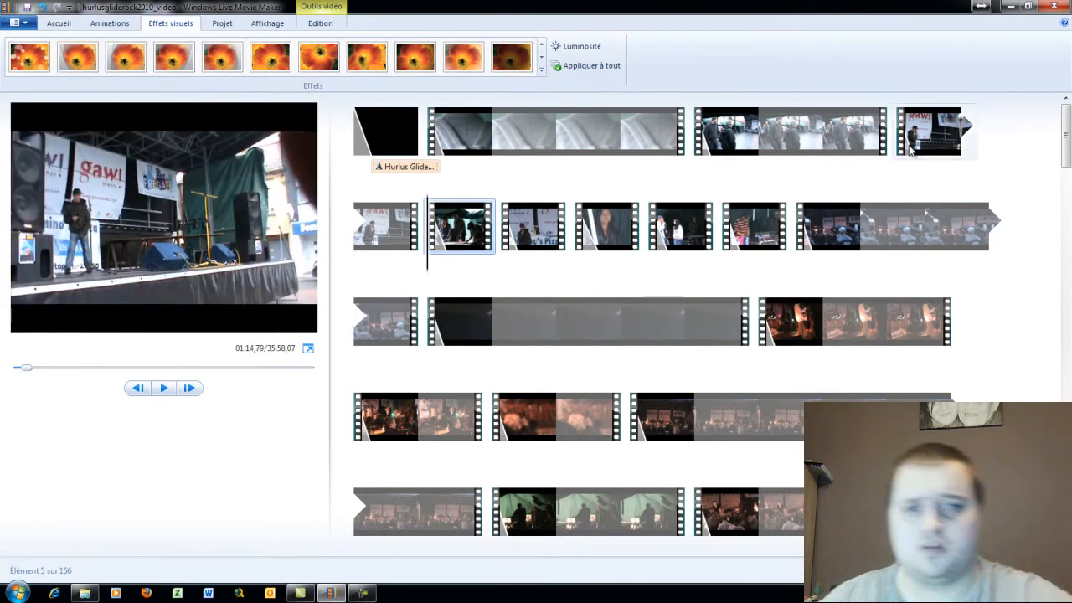
{"action": "left_click", "coordinate": [228, 26]}
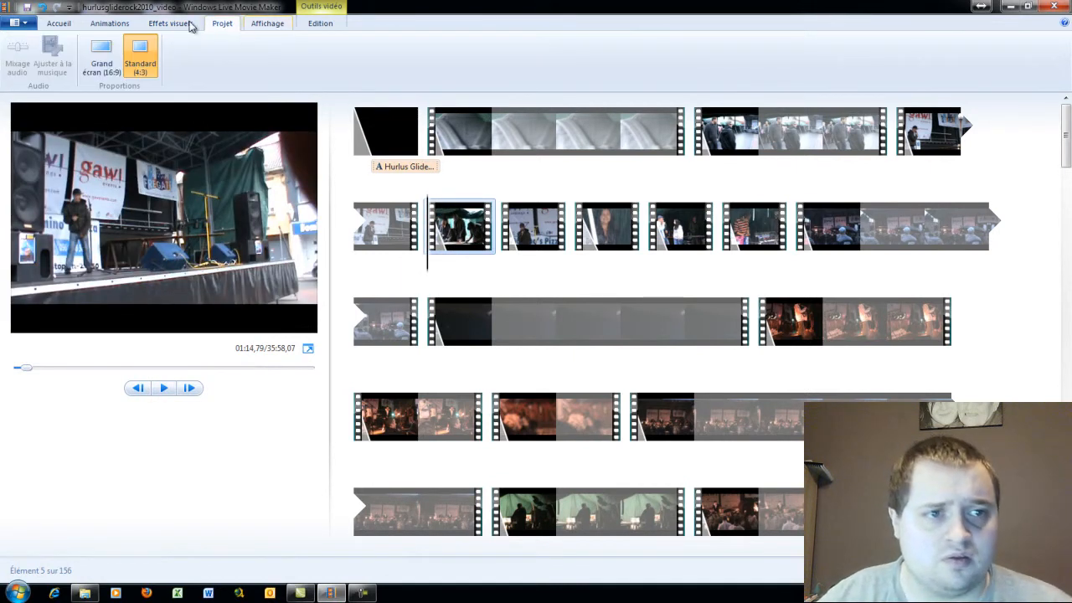
{"action": "left_click", "coordinate": [265, 25]}
{"action": "left_click", "coordinate": [310, 25]}
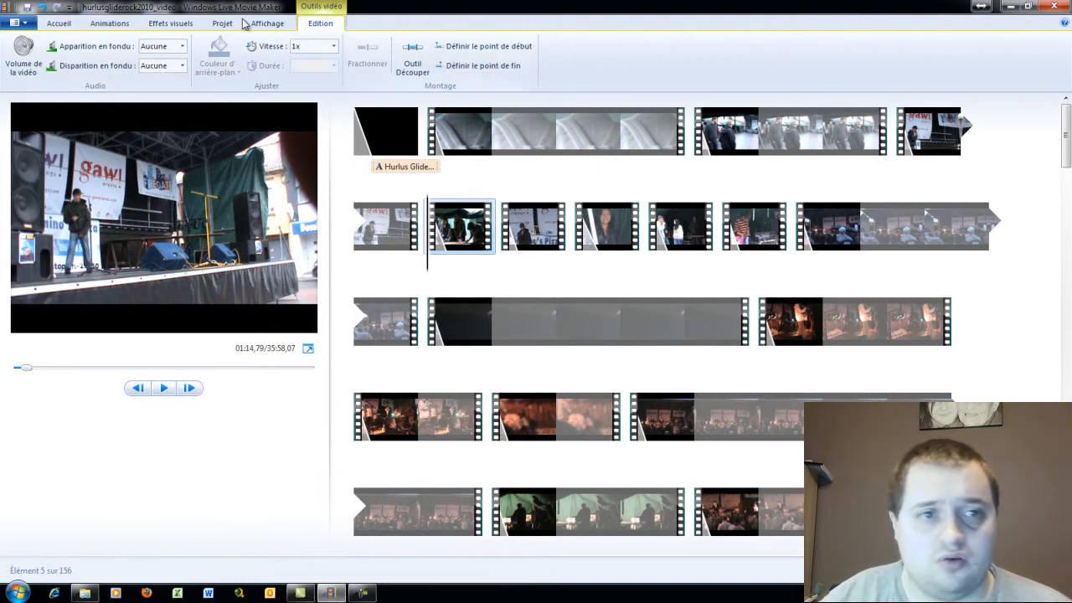
- Try to add a caption at the start of the first video clip after the black title clip
{"action": "left_click", "coordinate": [73, 28]}
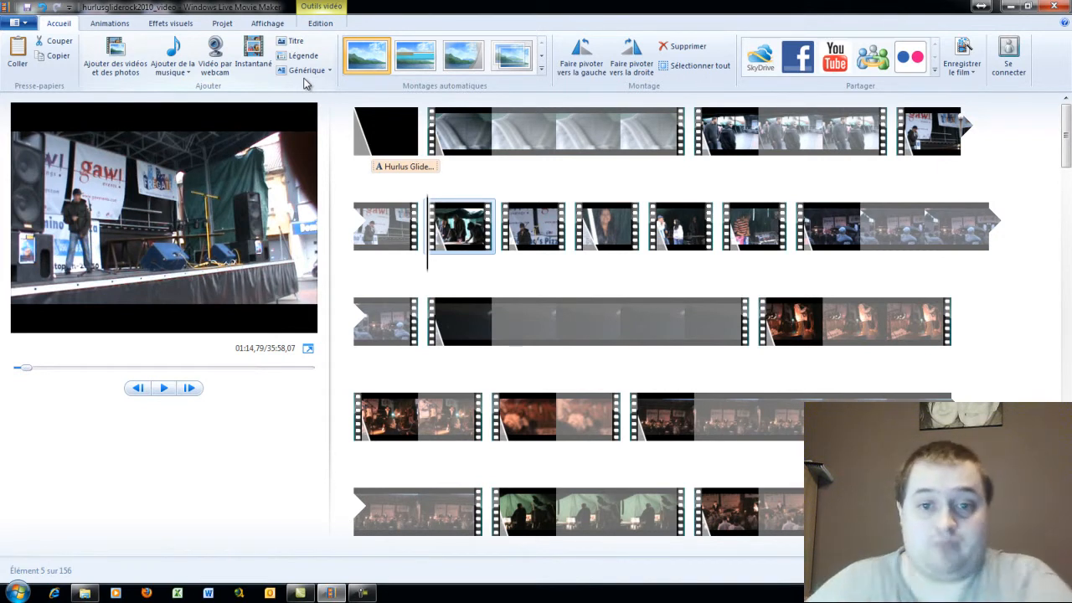
{"action": "left_click", "coordinate": [430, 151]}
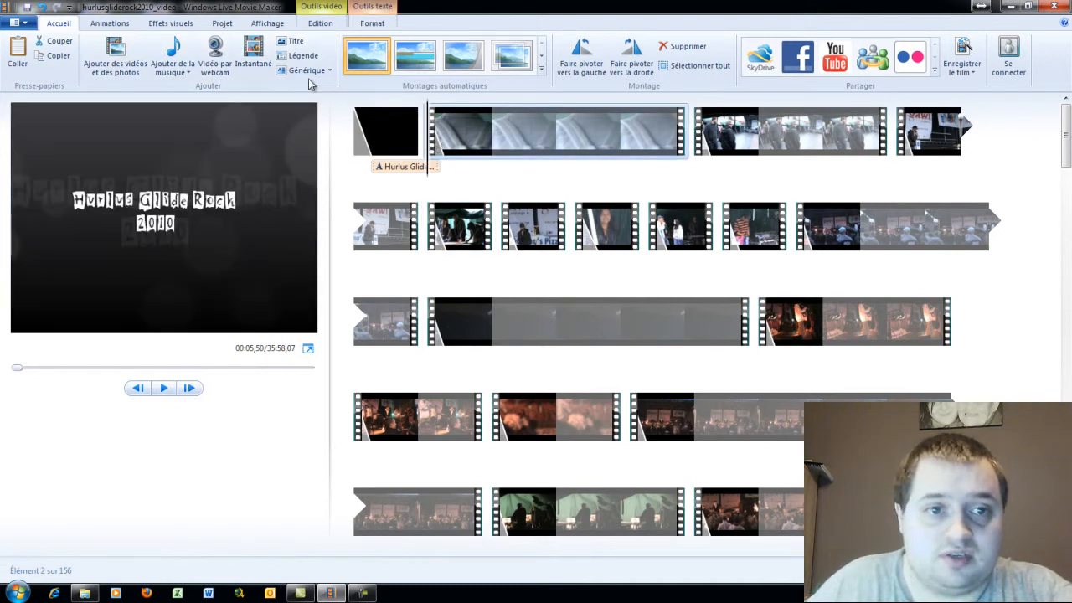
{"action": "left_click", "coordinate": [297, 55]}
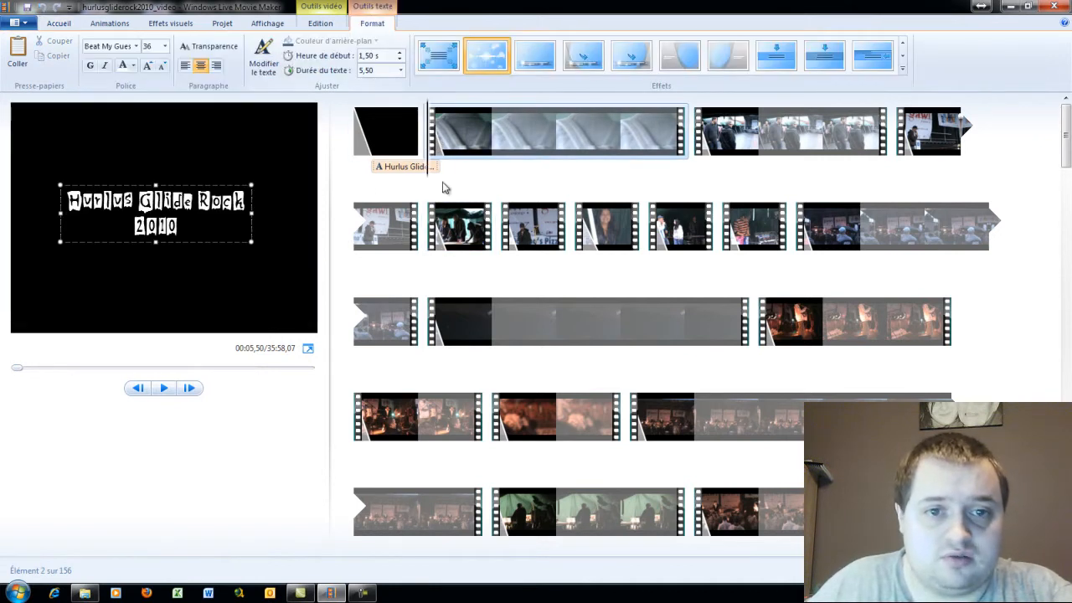
{"action": "left_click", "coordinate": [406, 168]}
{"action": "left_click", "coordinate": [436, 152]}
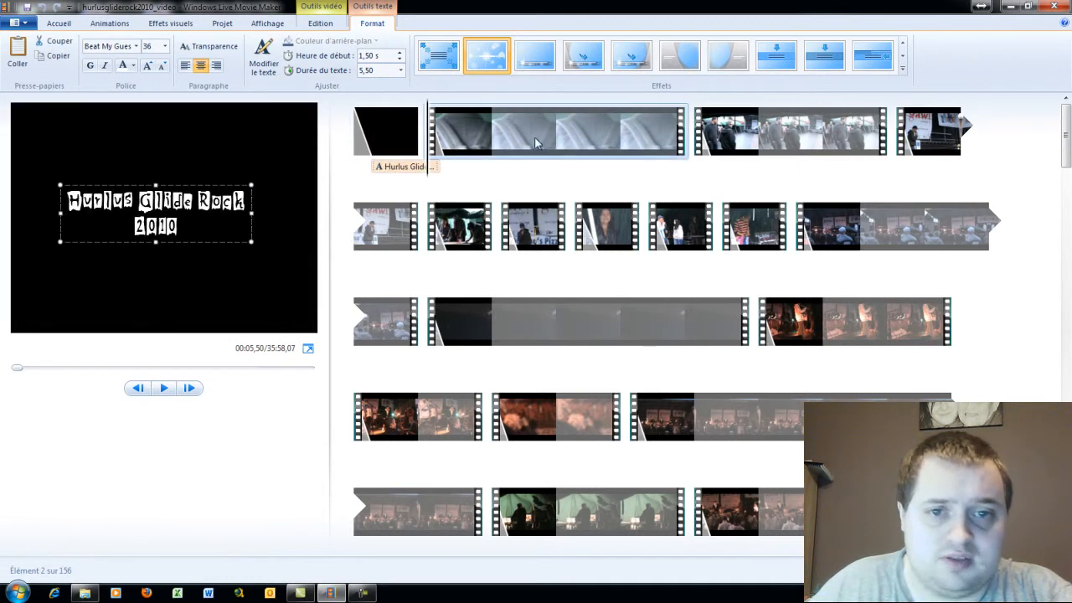
{"action": "left_click", "coordinate": [492, 134]}
{"action": "left_click", "coordinate": [456, 134]}
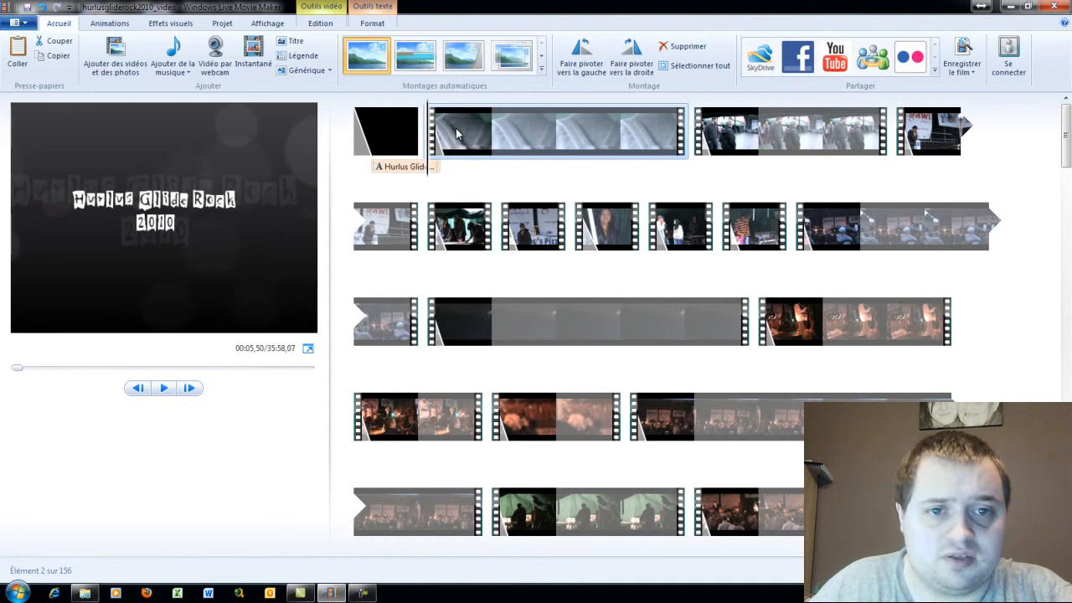
- Move the Hurlus Glide Rock 2010 title text earlier, aligning it with the start of the black title clip
{"action": "left_click_drag", "start_coordinate": [391, 172], "coordinate": [362, 171]}
{"action": "left_click", "coordinate": [427, 126]}
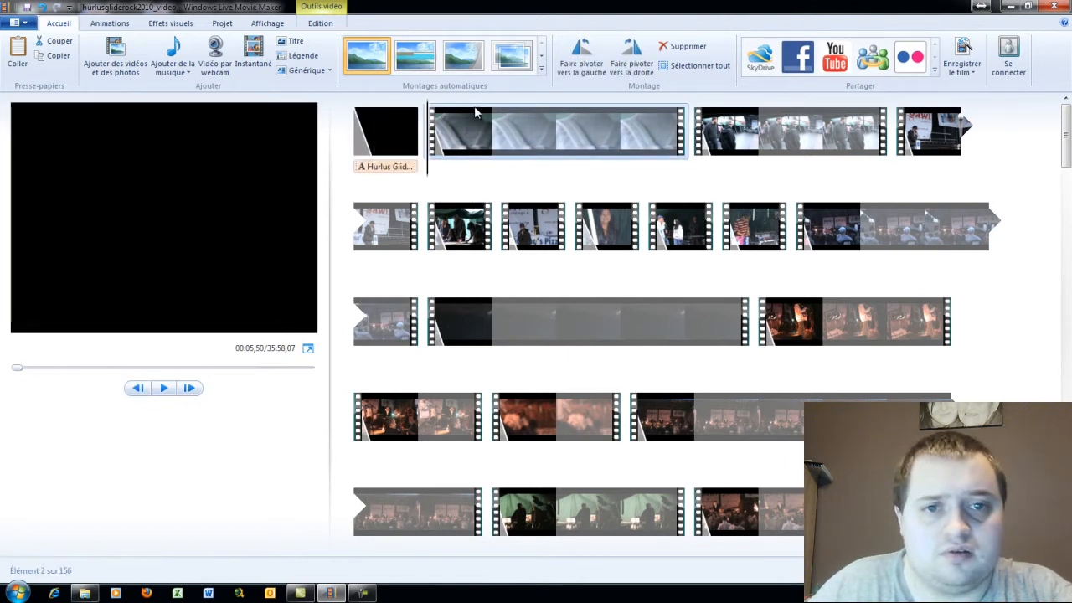
- Add the caption "Jour 1" to the first video clip, positioned in the black band below the picture
{"action": "left_click", "coordinate": [299, 55]}
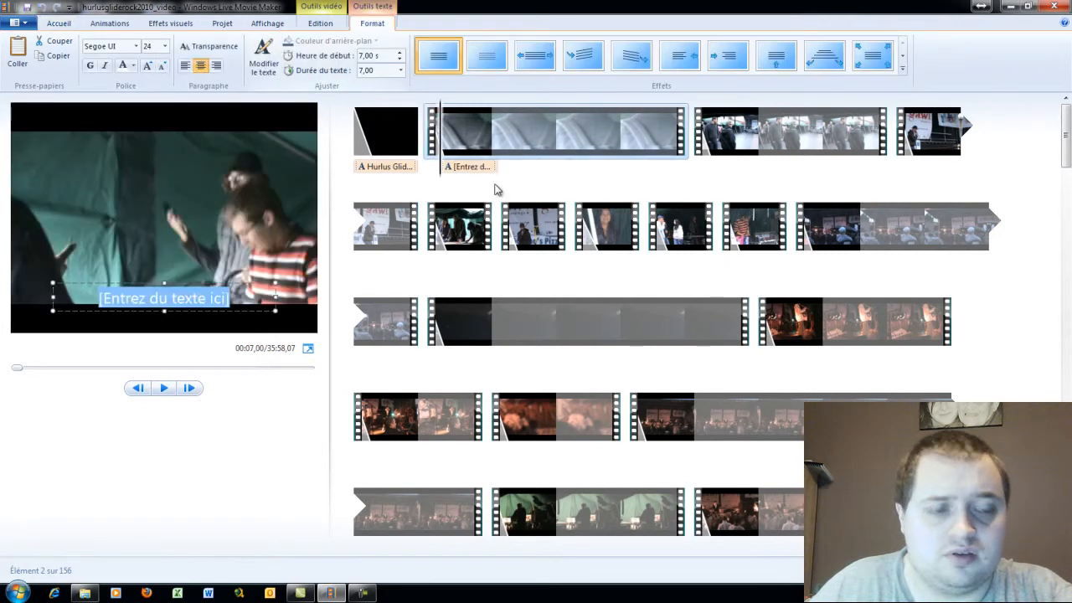
{"action": "left_click_drag", "start_coordinate": [194, 309], "coordinate": [47, 302]}
{"action": "double_click", "coordinate": [183, 317]}
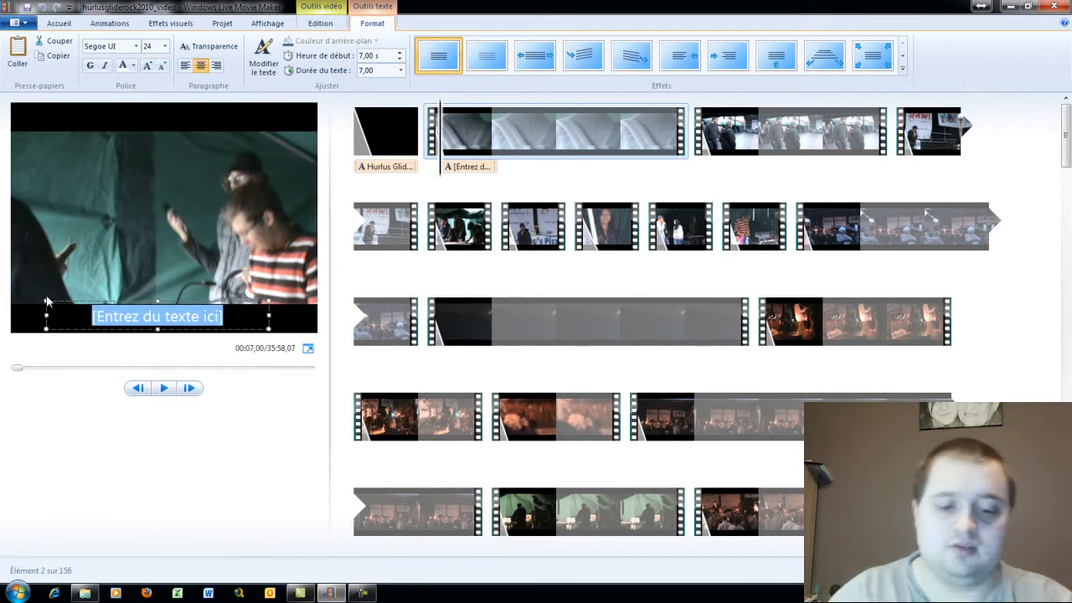
{"action": "key", "text": "Delete"}
{"action": "type", "text": "Jour 1"}
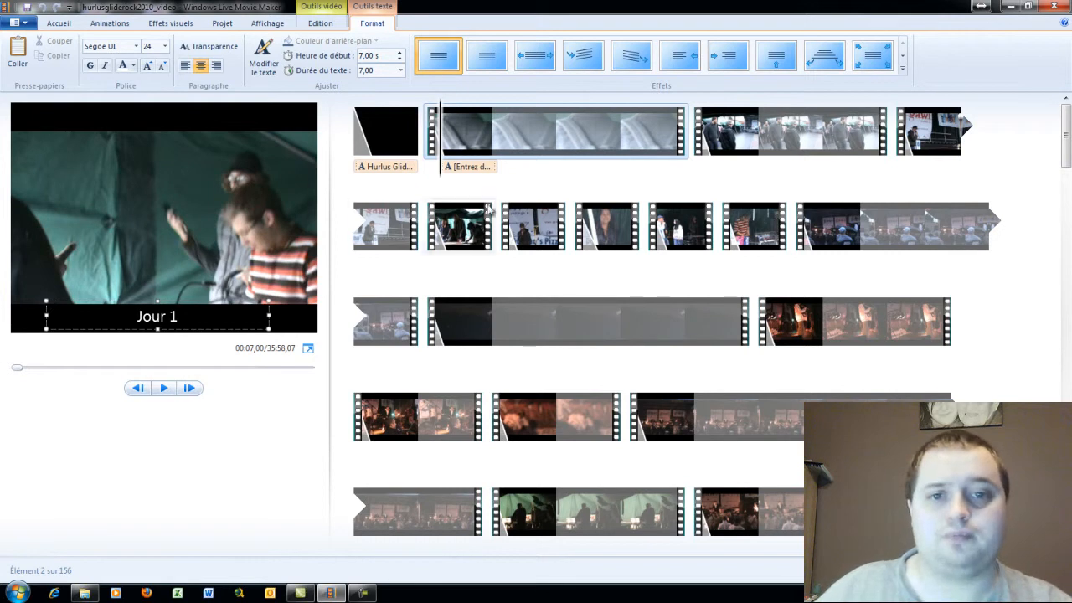
{"action": "left_click", "coordinate": [427, 167]}
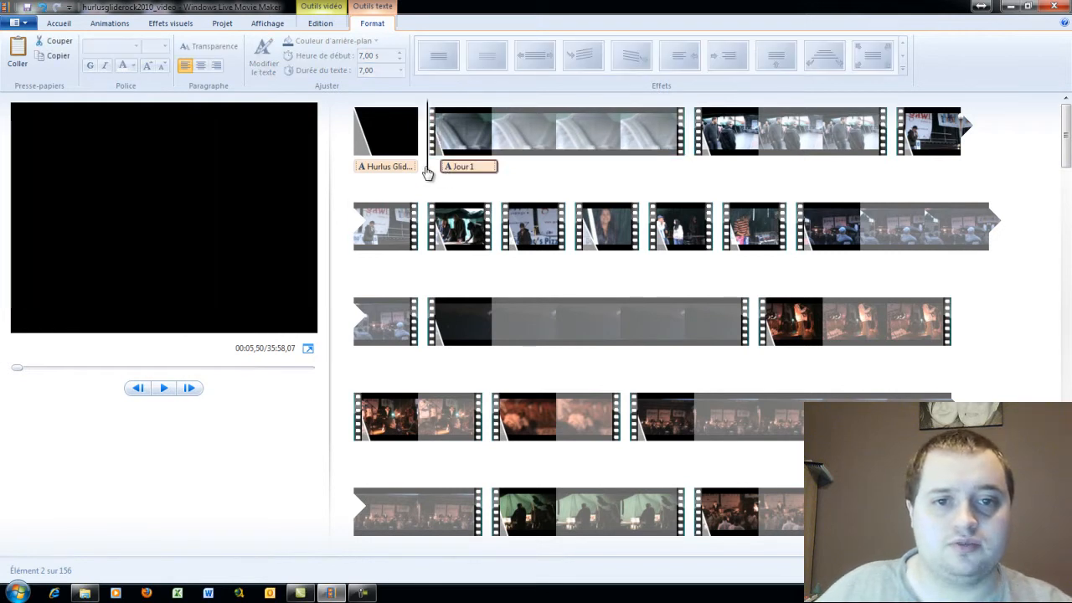
{"action": "left_click", "coordinate": [467, 172]}
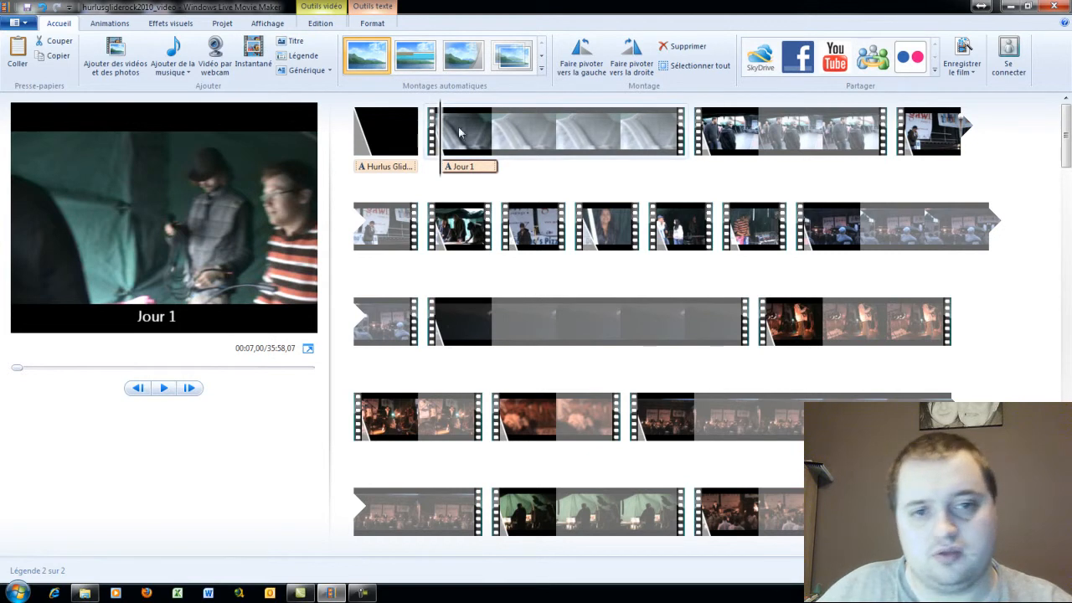
- Remove the "Jour 1" caption from the first video clip and return the playhead to the clip's start
{"action": "left_click_drag", "start_coordinate": [447, 146], "coordinate": [464, 170]}
{"action": "left_click", "coordinate": [465, 174]}
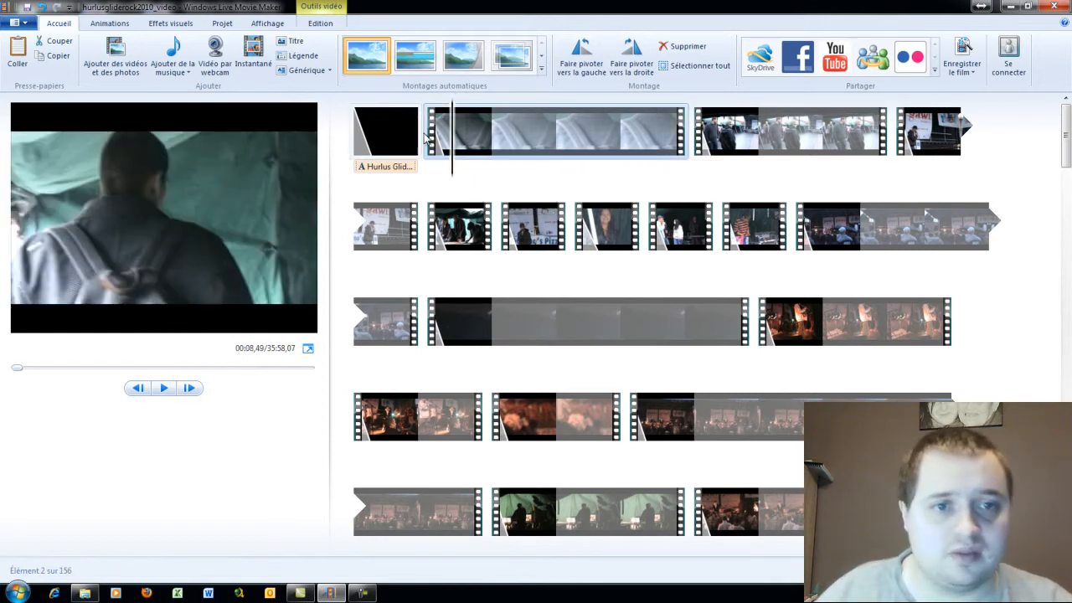
{"action": "left_click_drag", "start_coordinate": [453, 147], "coordinate": [430, 145]}
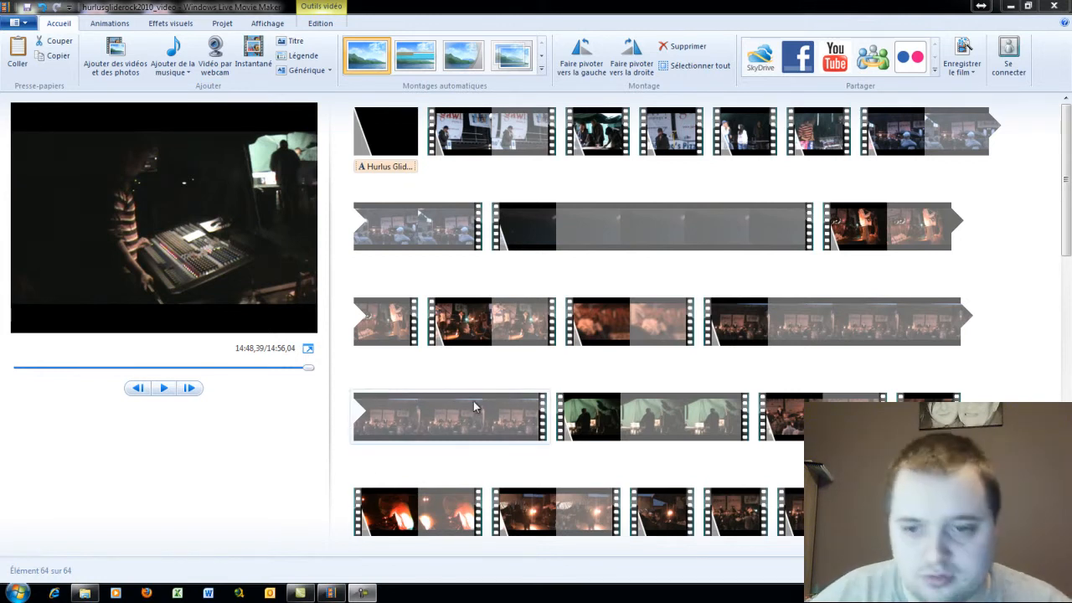
- Add "Jour 1" to the opening title below "Hurlus Glide Rock 2010", separated from it by a blank line
{"action": "left_click_drag", "start_coordinate": [1065, 210], "coordinate": [1047, 364]}
{"action": "scroll", "coordinate": [1047, 365], "scroll_direction": "up", "scroll_amount": 10}
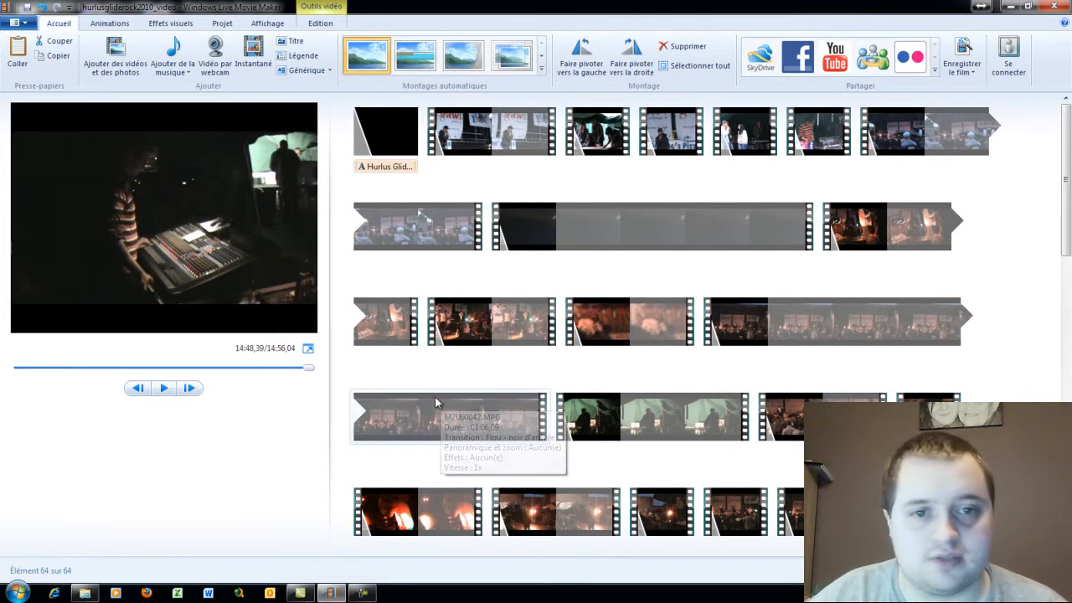
{"action": "left_click", "coordinate": [389, 167]}
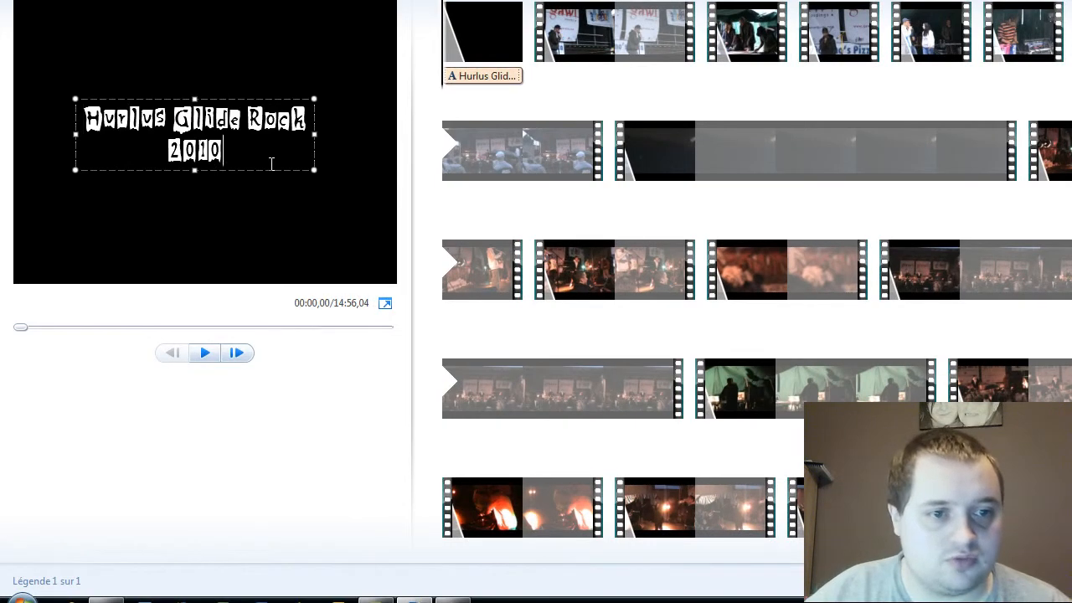
{"action": "key", "text": "Return"}
{"action": "type", "text": "Jo"}
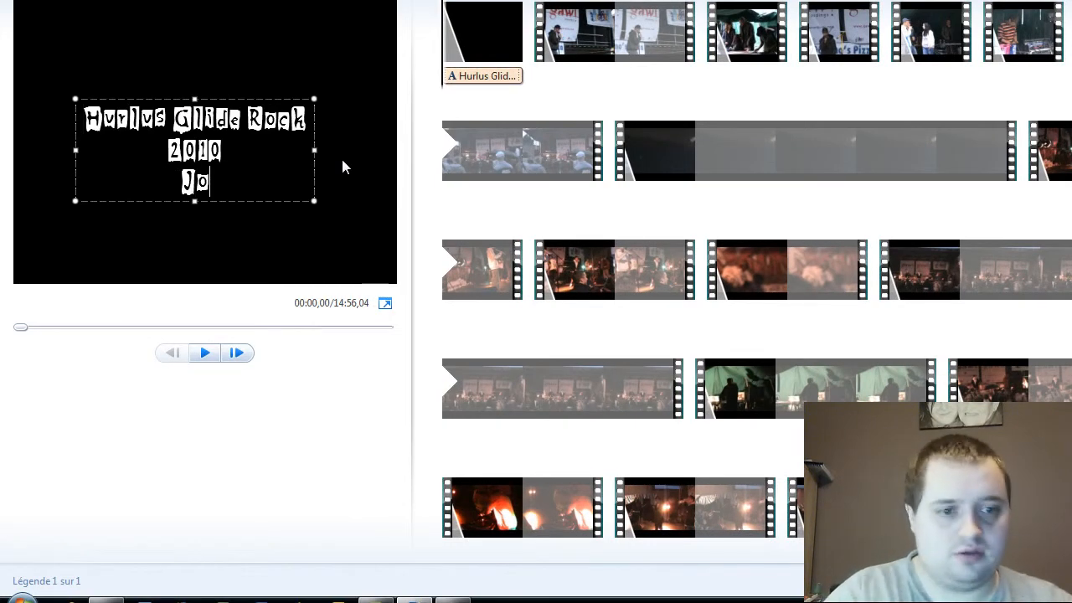
{"action": "type", "text": "ur 1"}
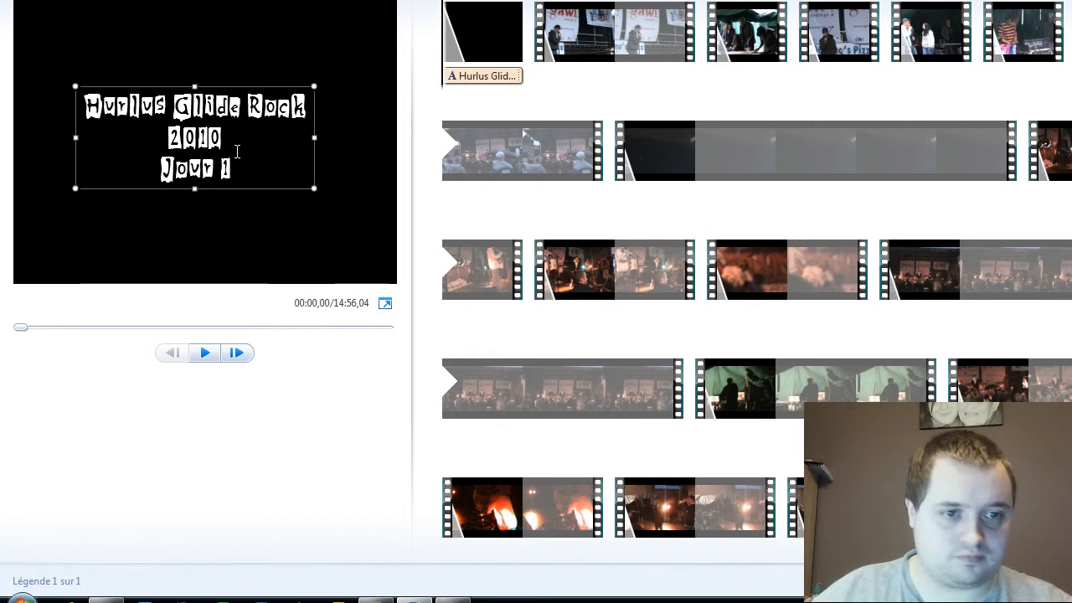
{"action": "key", "text": "Return"}
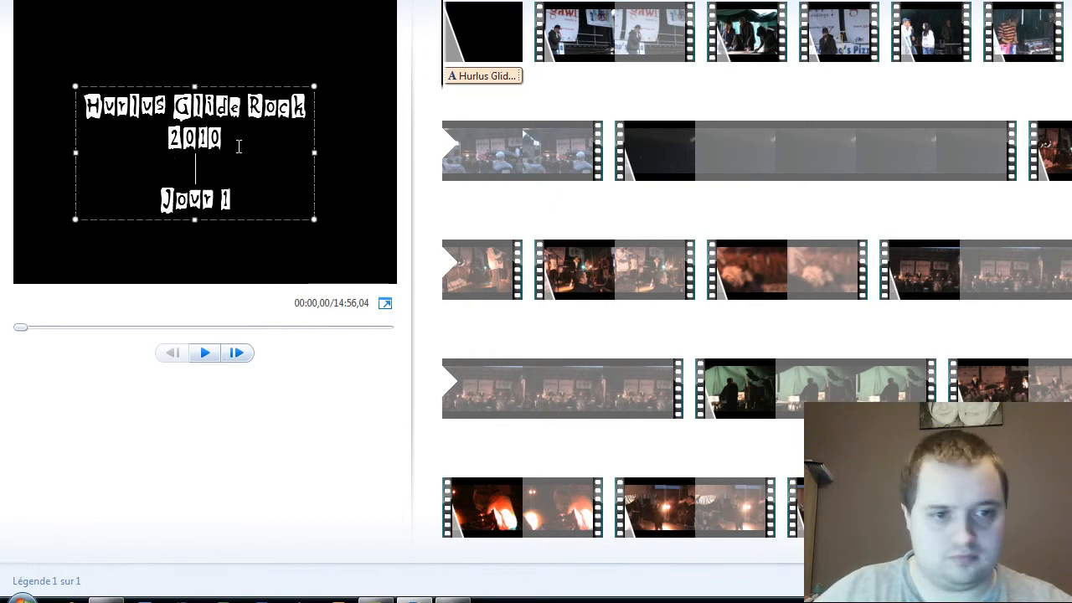
{"action": "left_click", "coordinate": [571, 90]}
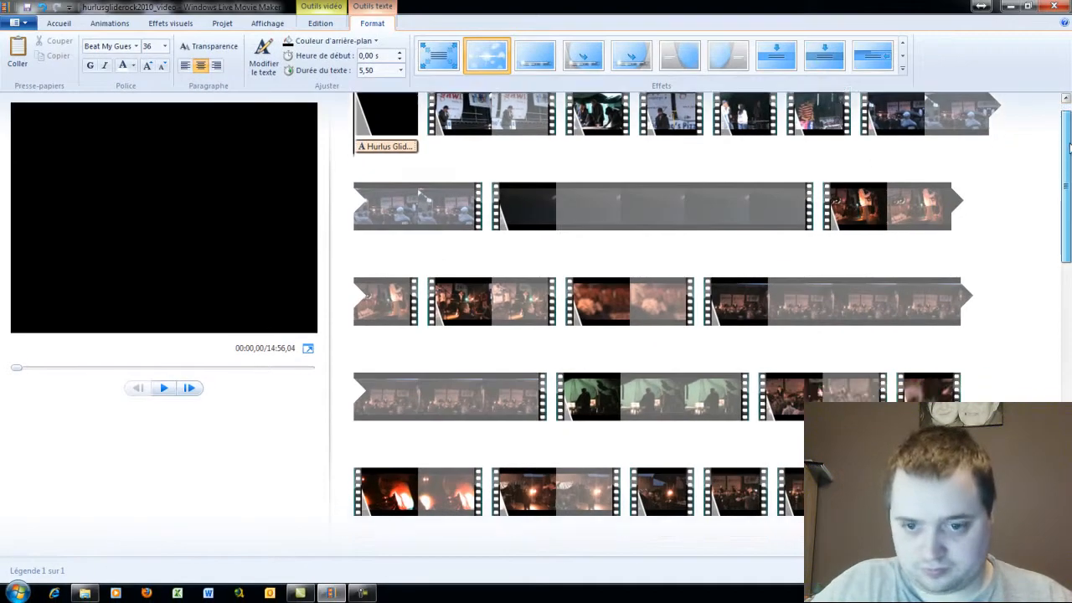
{"action": "left_click_drag", "start_coordinate": [1069, 146], "coordinate": [1046, 105]}
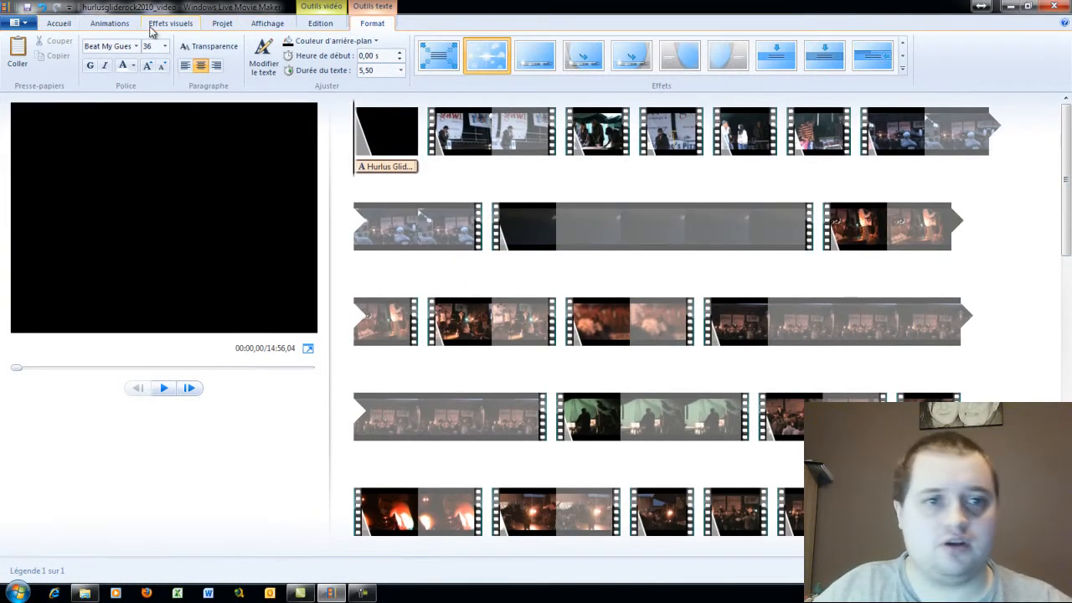
- Examine the web publishing services and the presets offered for saving the film
{"action": "left_click", "coordinate": [58, 23]}
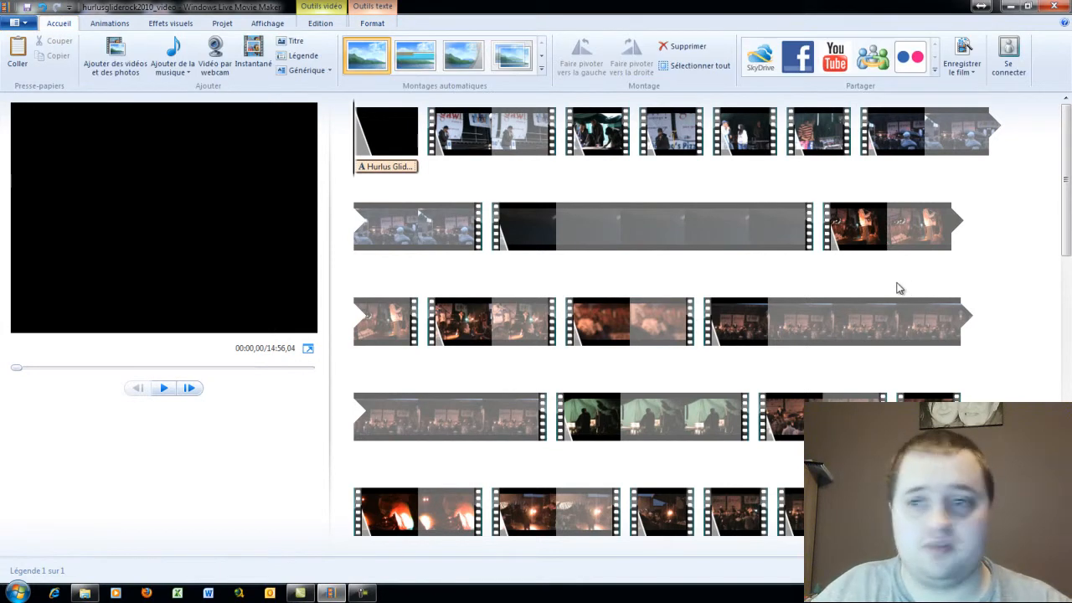
{"action": "left_click", "coordinate": [936, 72]}
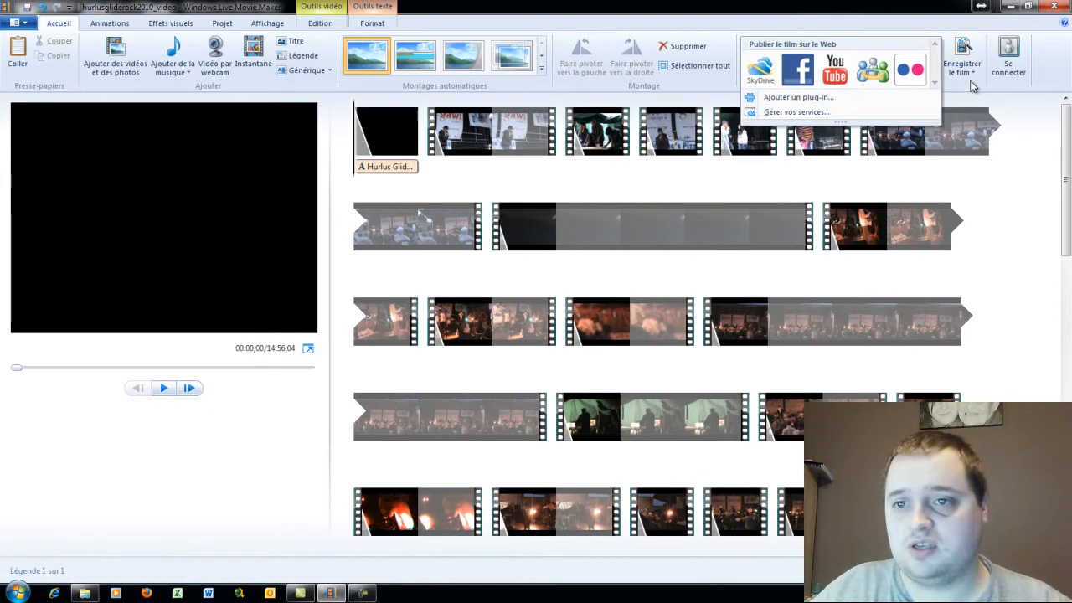
{"action": "left_click", "coordinate": [972, 81]}
{"action": "left_click", "coordinate": [976, 75]}
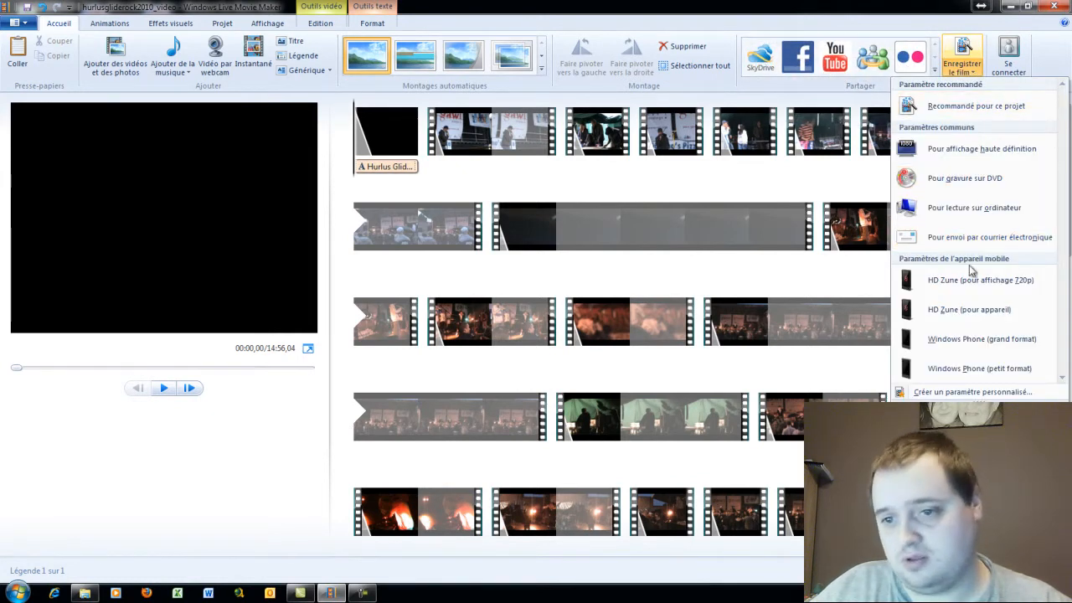
{"action": "left_click", "coordinate": [802, 88]}
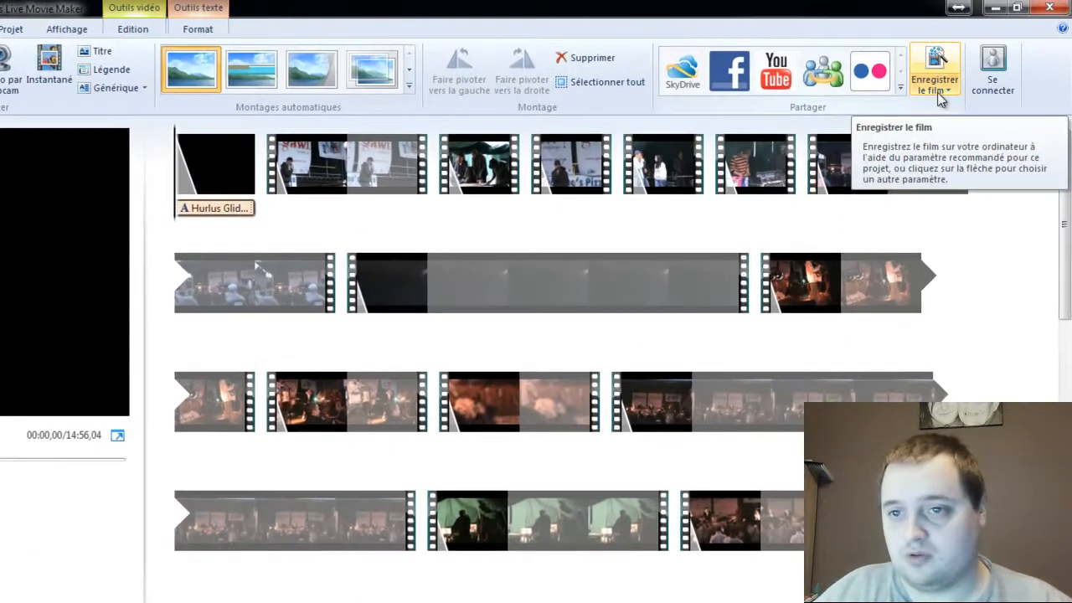
- Start saving the film with the preset for playback on a computer, "Pour lecture sur ordinateur"
{"action": "left_click", "coordinate": [969, 75]}
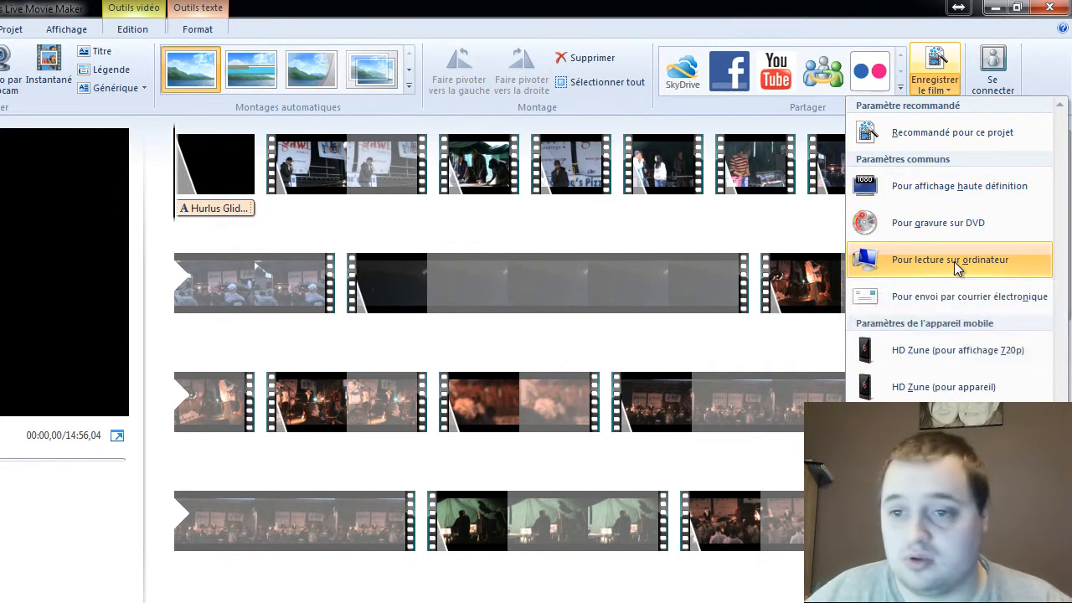
{"action": "mouse_move", "coordinate": [931, 189]}
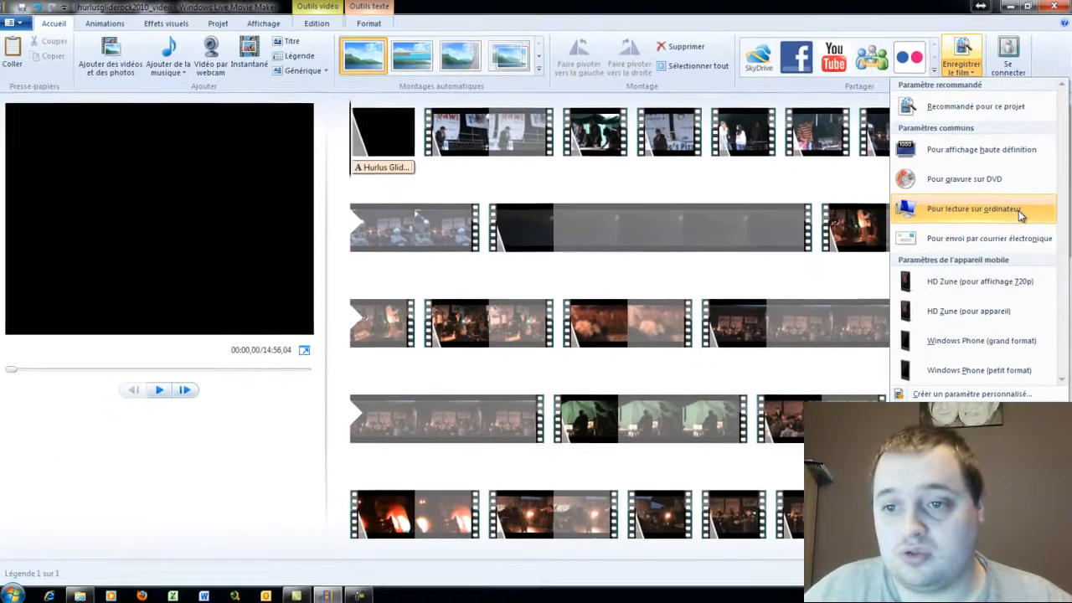
{"action": "left_click", "coordinate": [1012, 267]}
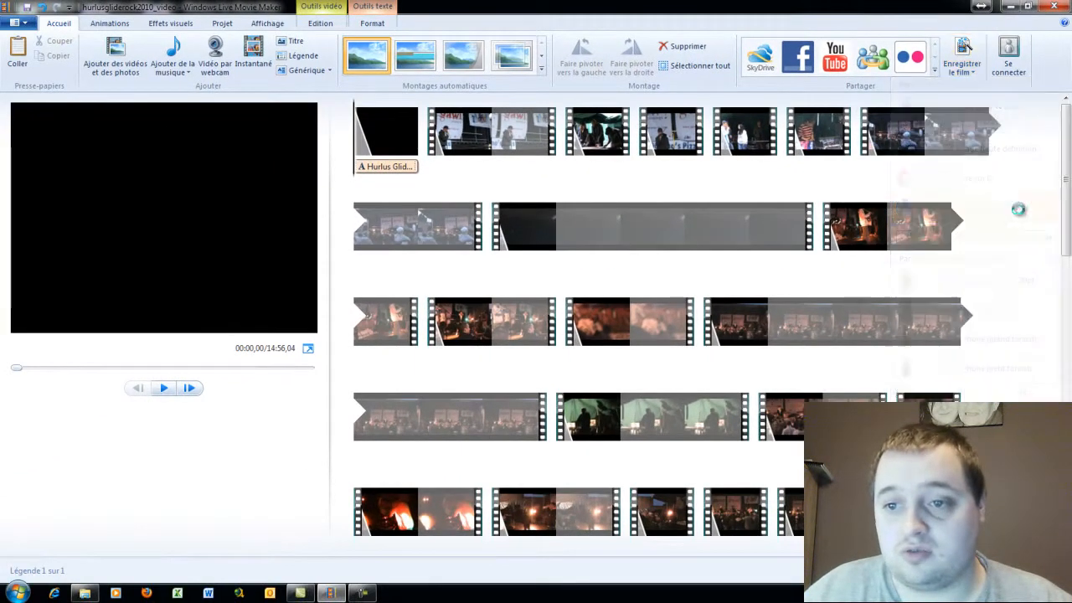
- Save the film in the Fregate2010 folder as hurlusgliderock2010_video_jour1, keeping the Windows Media video file type
{"action": "left_click_drag", "start_coordinate": [209, 14], "coordinate": [476, 116]}
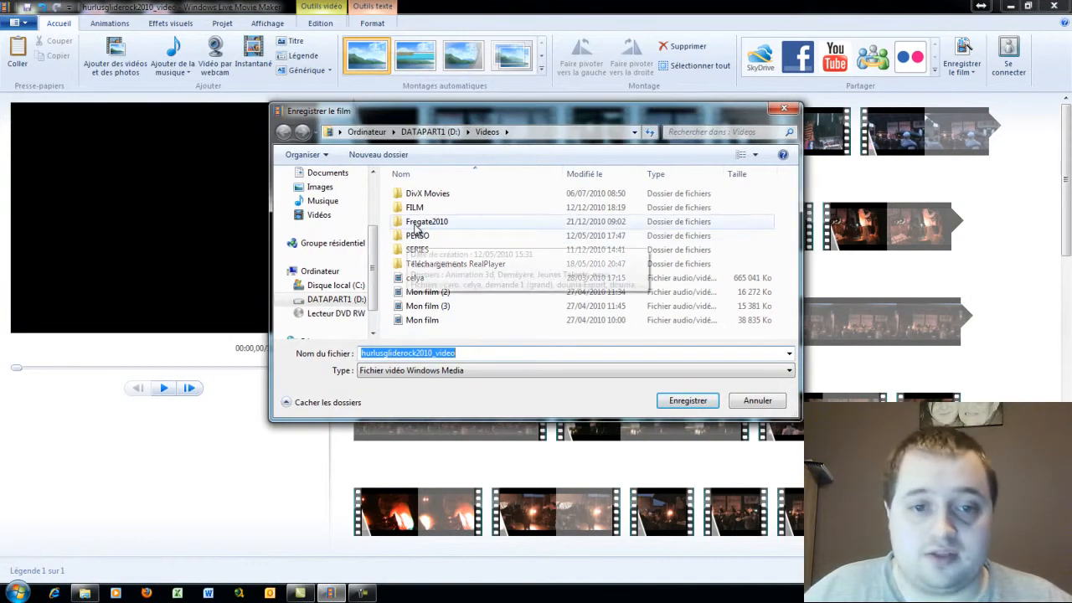
{"action": "double_click", "coordinate": [426, 221]}
{"action": "left_click", "coordinate": [505, 355]}
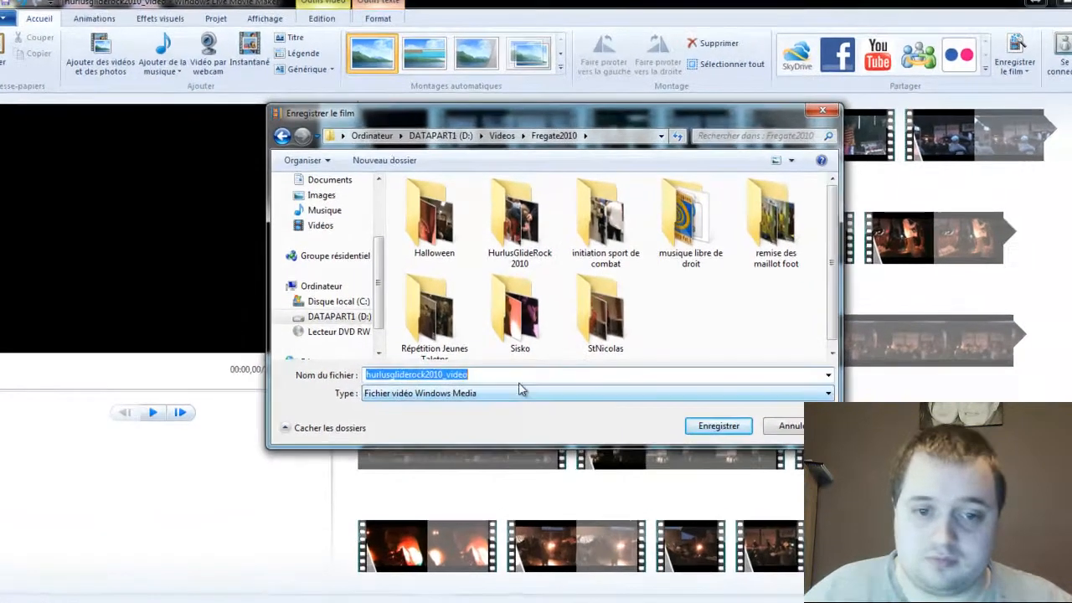
{"action": "left_click", "coordinate": [497, 356]}
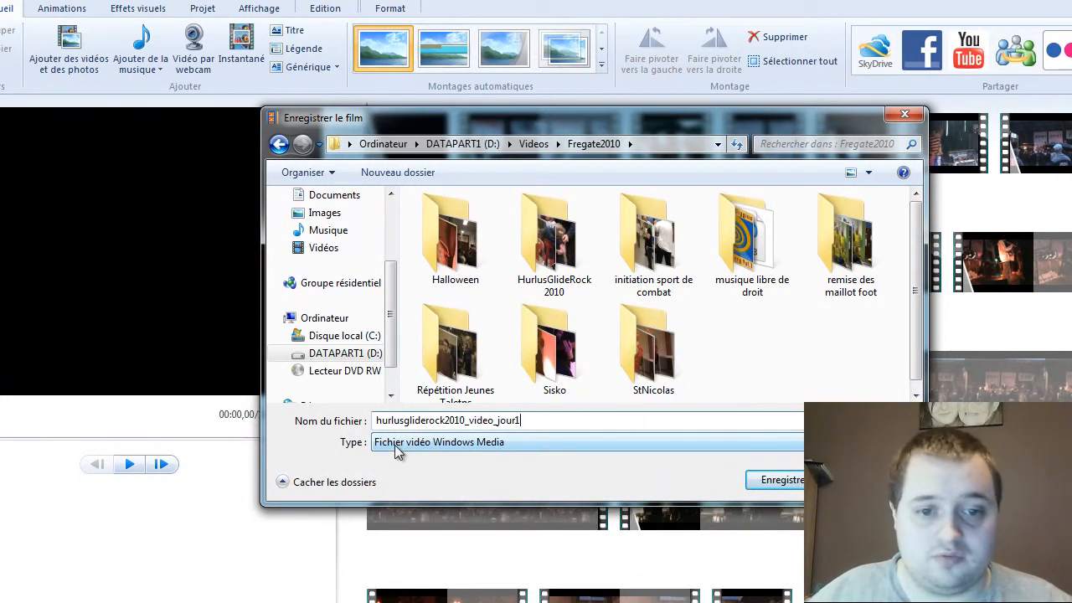
{"action": "left_click", "coordinate": [593, 443]}
{"action": "left_click", "coordinate": [601, 444]}
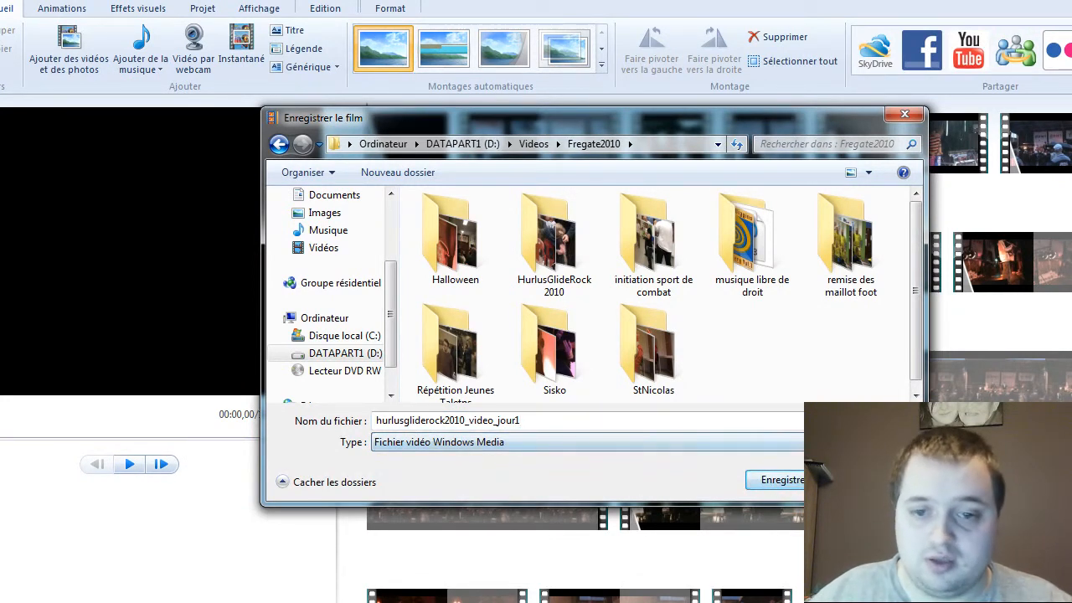
{"action": "left_click", "coordinate": [792, 489]}
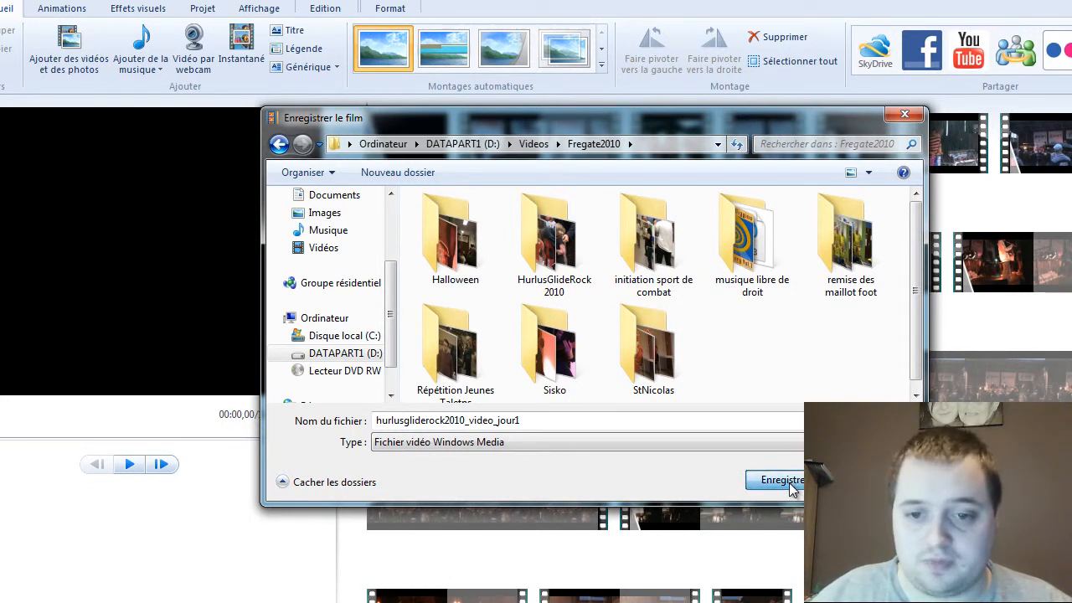